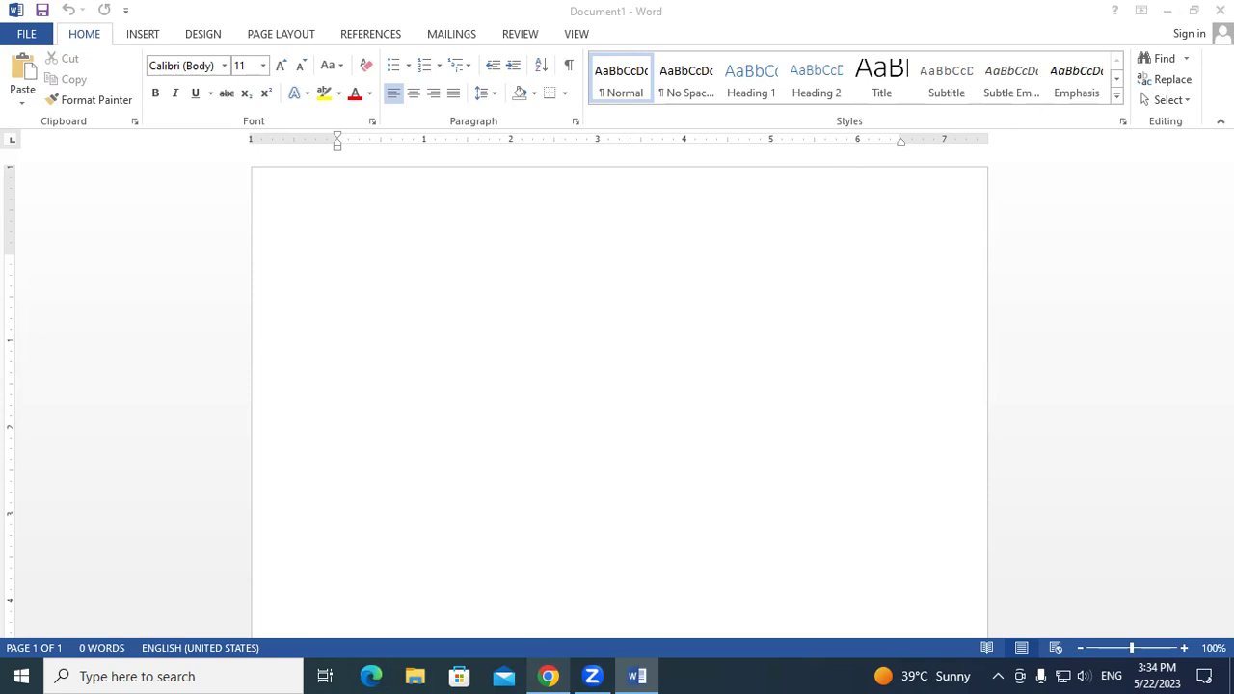
Handwrite 'Libre office' in red ink across the top of the blank page.
click(1220, 121)
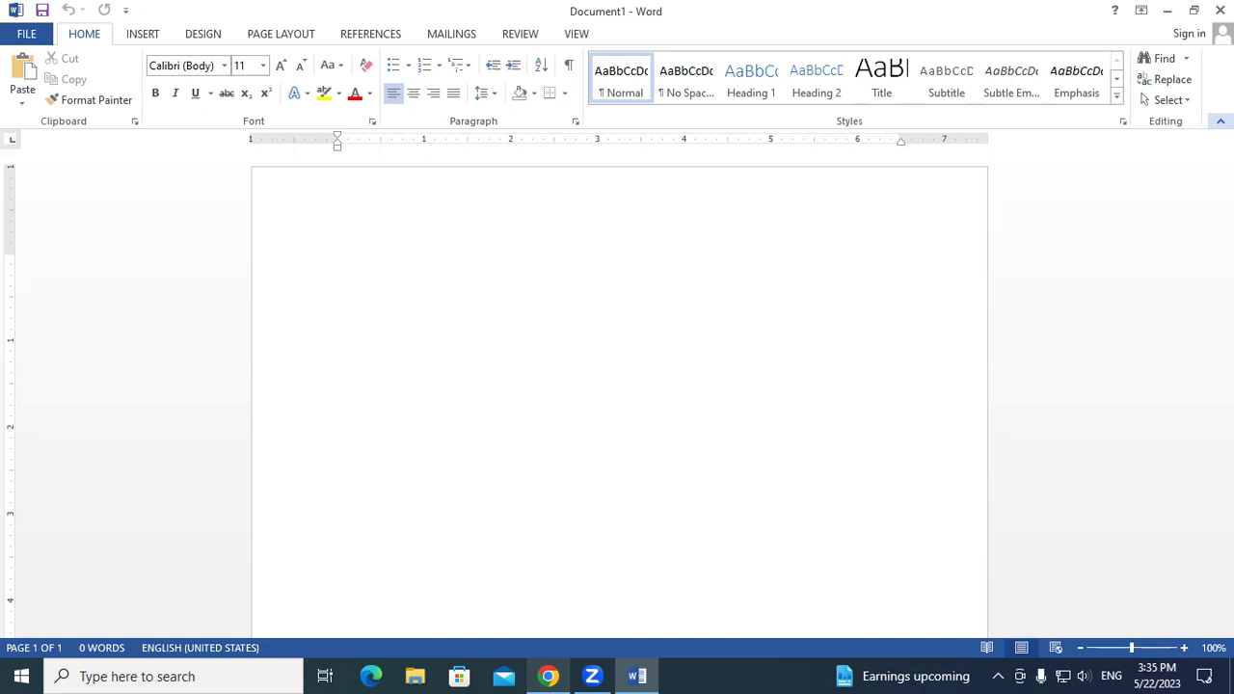
key(ctrl+F1)
key(ctrl+F1)
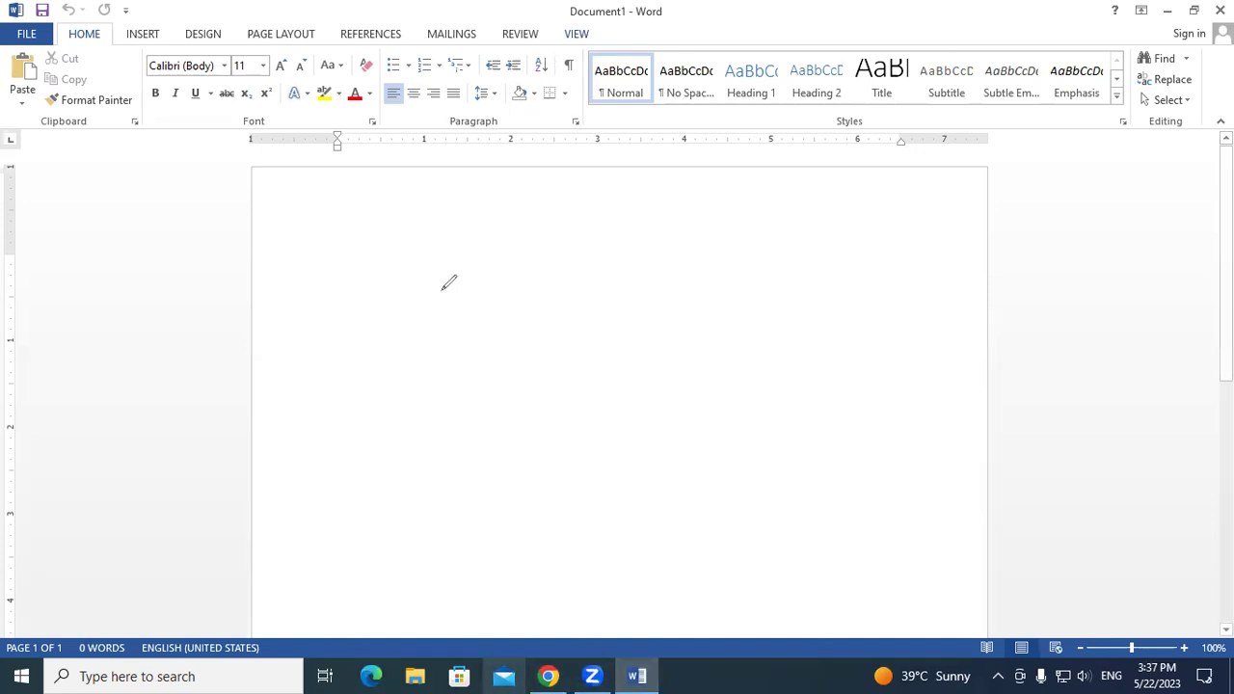
drag(454, 230, 479, 275)
drag(488, 248, 495, 273)
mouse_move(508, 226)
mouse_down()
mouse_move(551, 242)
mouse_move(523, 246)
mouse_move(571, 230)
mouse_move(592, 249)
mouse_up()
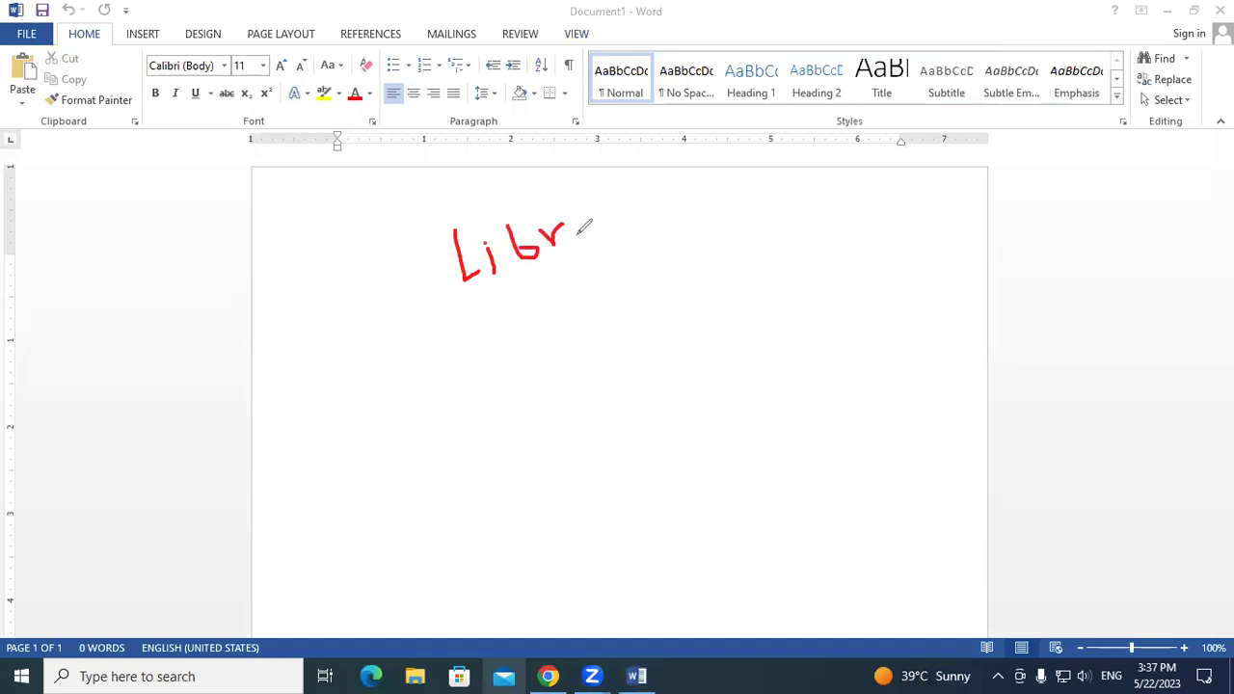
mouse_move(629, 200)
mouse_down()
mouse_move(658, 196)
mouse_move(654, 233)
mouse_up()
mouse_move(683, 173)
mouse_down()
mouse_move(677, 224)
mouse_move(711, 173)
mouse_move(710, 204)
mouse_move(753, 191)
mouse_up()
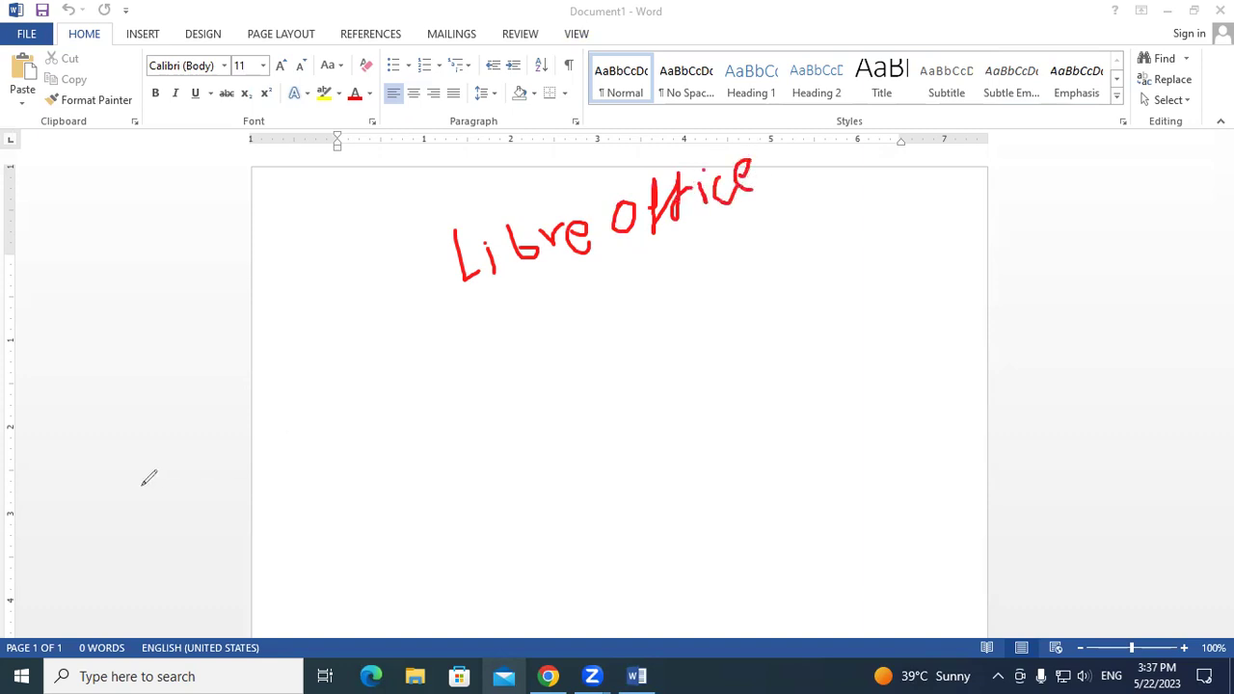
Handwrite 'Ms word' at the left and 'writer' under Libre office.
mouse_move(115, 318)
mouse_down()
mouse_move(122, 364)
mouse_move(181, 339)
mouse_up()
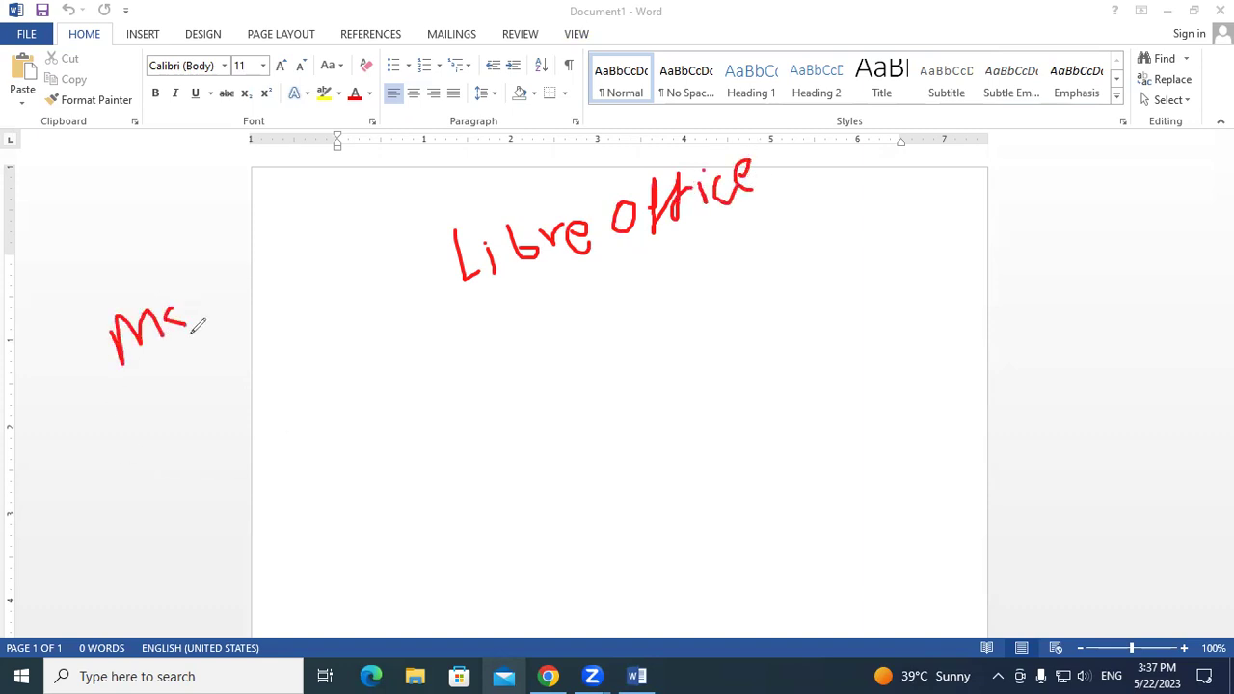
mouse_move(157, 424)
mouse_down()
mouse_move(264, 393)
mouse_move(296, 405)
mouse_up()
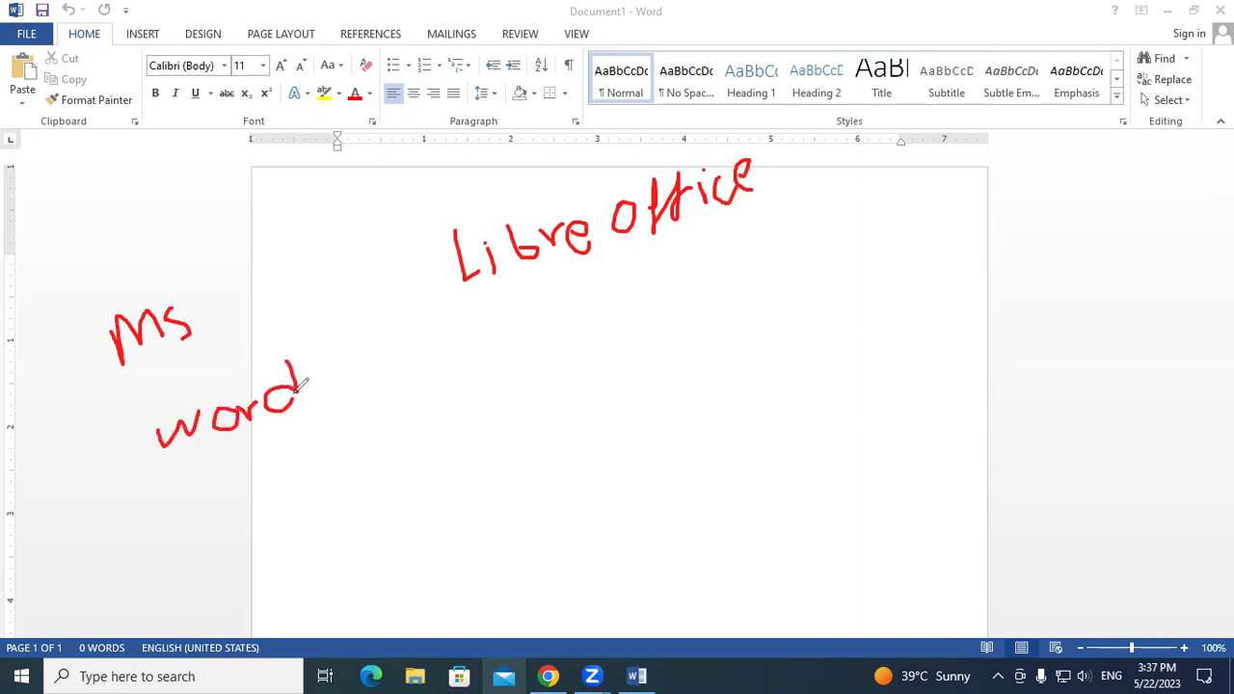
mouse_move(546, 338)
mouse_down()
mouse_move(551, 359)
mouse_move(578, 334)
mouse_move(615, 343)
mouse_move(644, 316)
mouse_move(654, 333)
mouse_move(666, 316)
mouse_up()
click(604, 284)
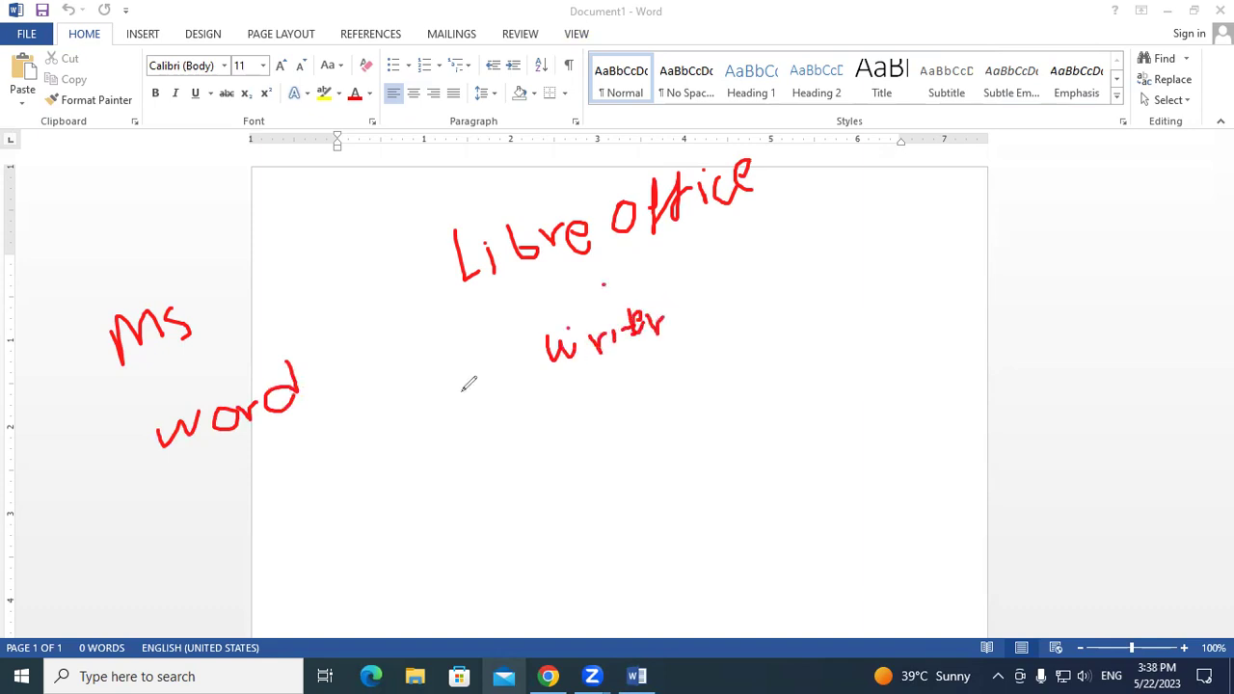
Add handwritten Excel and Powerpoint on the left, calc and Impress on the right.
mouse_move(230, 479)
mouse_down()
mouse_move(208, 499)
mouse_move(236, 520)
mouse_move(265, 502)
mouse_move(247, 503)
mouse_up()
mouse_move(305, 461)
mouse_down()
mouse_move(287, 490)
mouse_move(372, 451)
mouse_up()
mouse_move(605, 391)
mouse_down()
mouse_move(607, 411)
mouse_move(634, 386)
mouse_move(640, 409)
mouse_move(668, 378)
mouse_move(681, 390)
mouse_up()
mouse_move(251, 600)
mouse_down()
mouse_move(258, 574)
mouse_move(351, 536)
mouse_move(367, 543)
mouse_move(399, 508)
mouse_move(450, 517)
mouse_move(476, 494)
mouse_move(491, 503)
mouse_move(507, 468)
mouse_up()
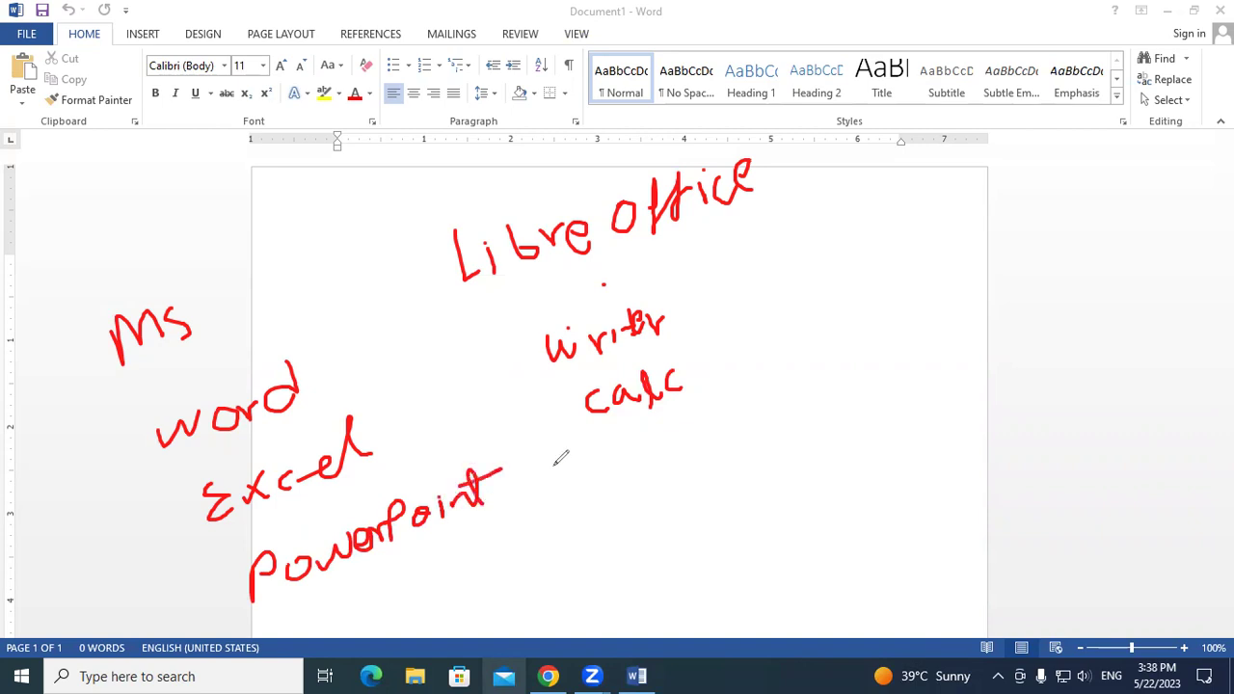
mouse_move(634, 442)
mouse_down()
mouse_move(633, 467)
mouse_move(644, 436)
mouse_up()
mouse_move(620, 480)
mouse_down()
mouse_move(679, 441)
mouse_move(693, 451)
mouse_move(766, 415)
mouse_up()
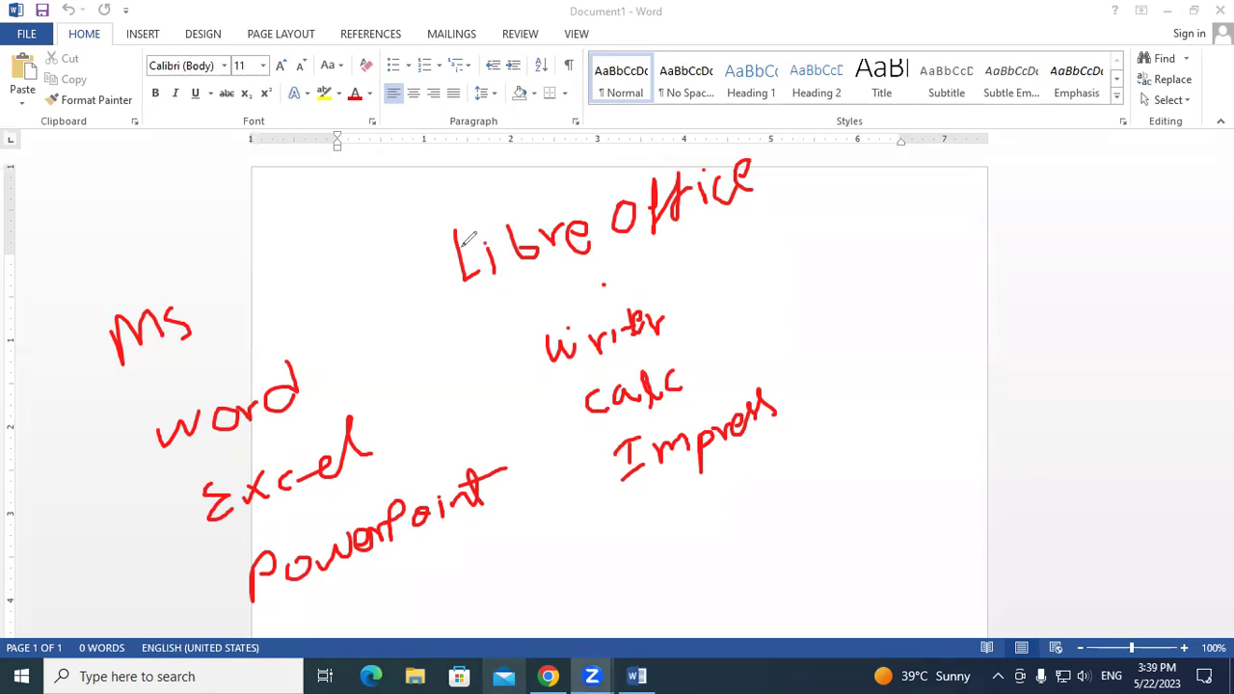
Tick Libre office, circle Ms, and write an underlined 'Ubuntu' at the upper right.
drag(425, 256, 458, 200)
drag(241, 279, 198, 283)
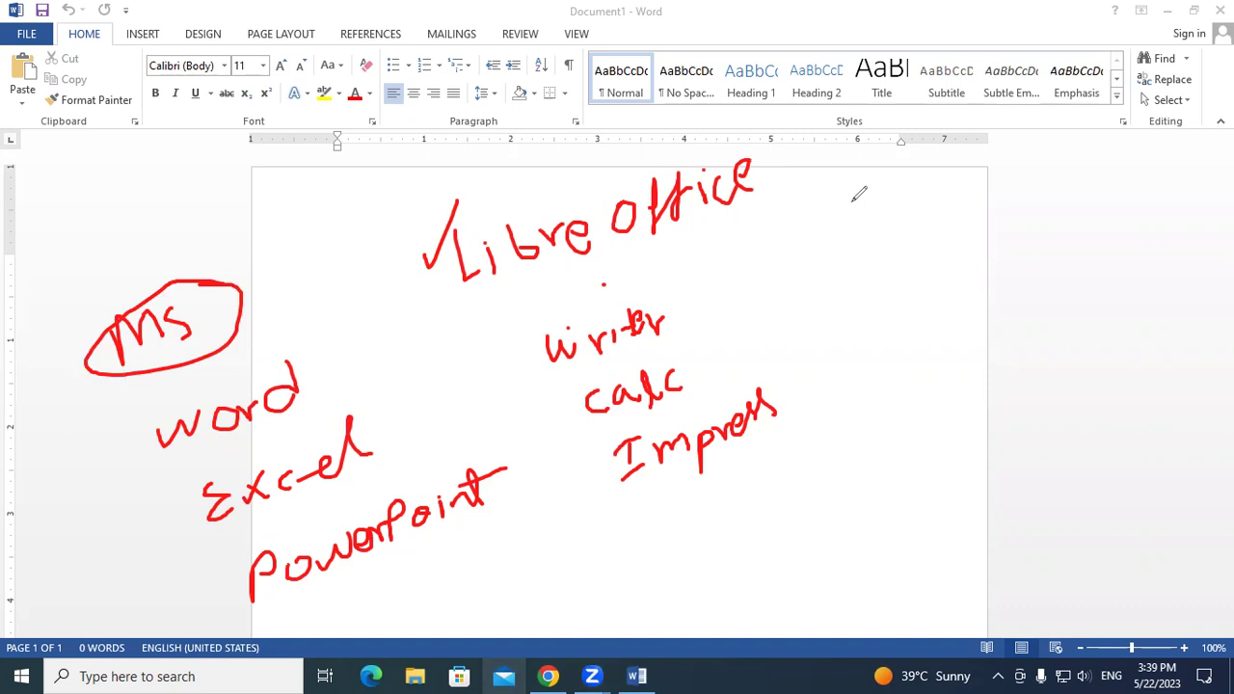
mouse_move(851, 201)
mouse_down()
mouse_move(914, 197)
mouse_move(937, 224)
mouse_up()
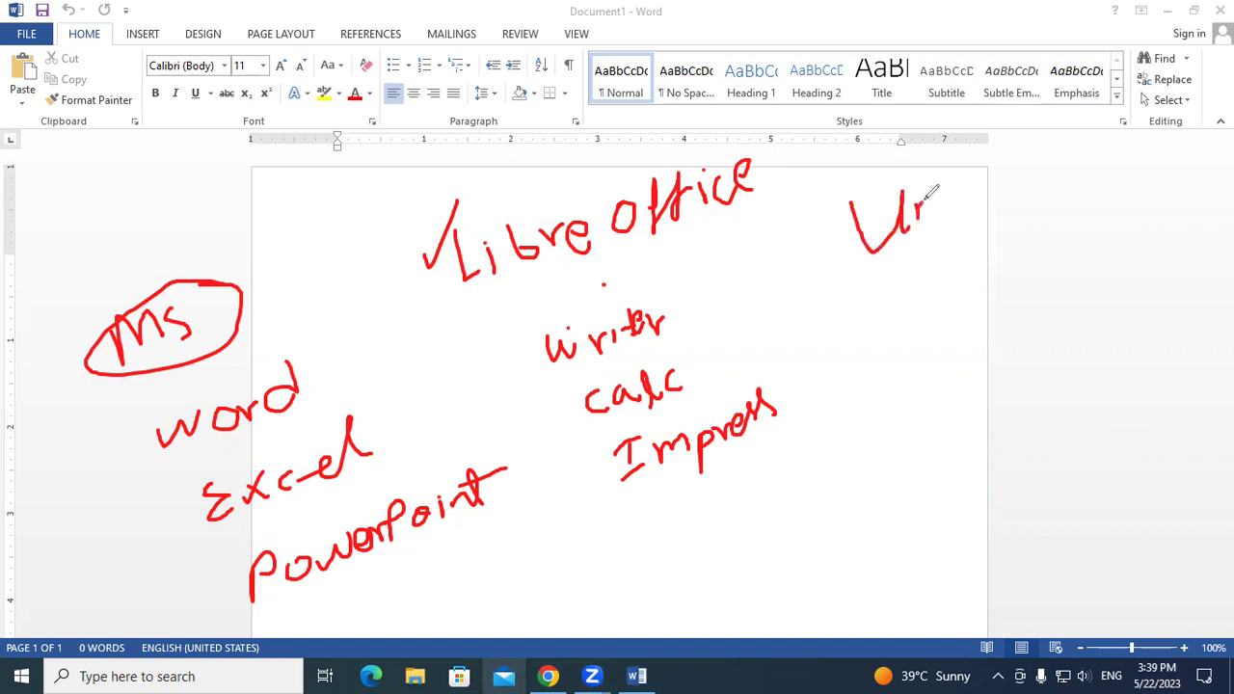
mouse_move(950, 166)
mouse_down()
mouse_move(971, 206)
mouse_move(1005, 182)
mouse_up()
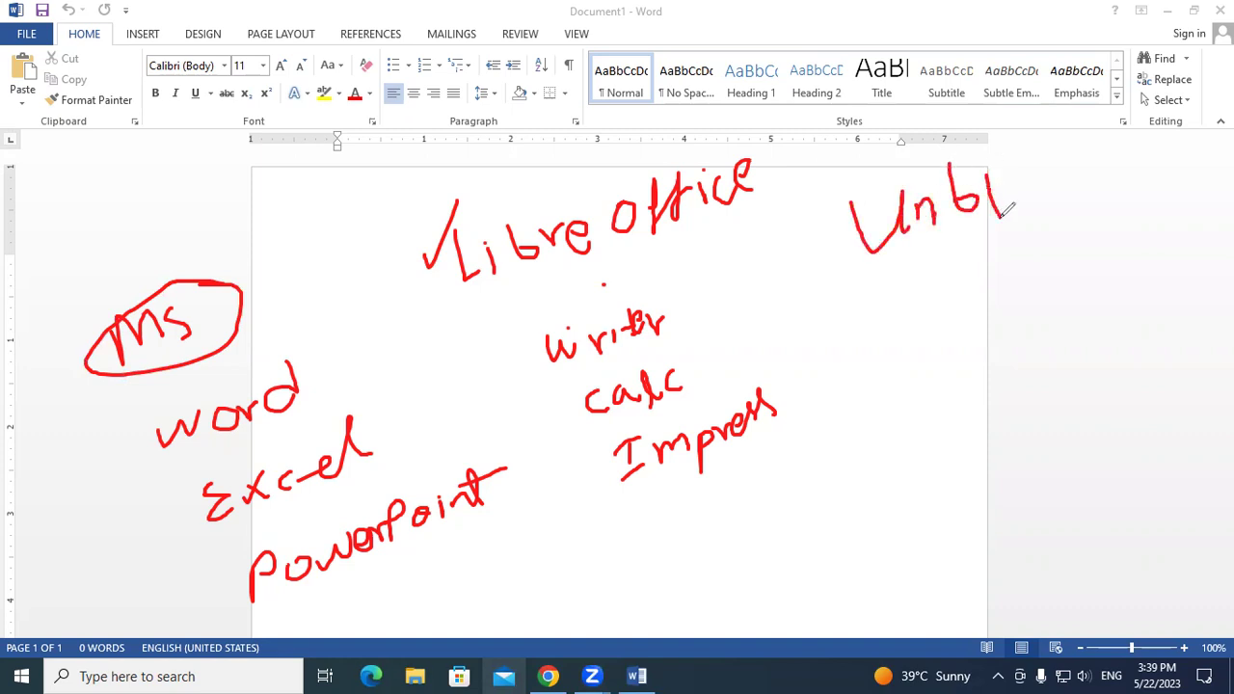
mouse_move(916, 290)
mouse_down()
mouse_move(937, 280)
mouse_move(937, 306)
mouse_up()
mouse_move(955, 253)
mouse_down()
mouse_move(968, 290)
mouse_move(993, 253)
mouse_move(1013, 270)
mouse_move(1034, 247)
mouse_move(1041, 195)
mouse_up()
mouse_move(1038, 224)
mouse_down()
mouse_move(1072, 183)
mouse_move(1074, 222)
mouse_move(1098, 183)
mouse_up()
drag(883, 385, 897, 372)
drag(1008, 292, 1140, 205)
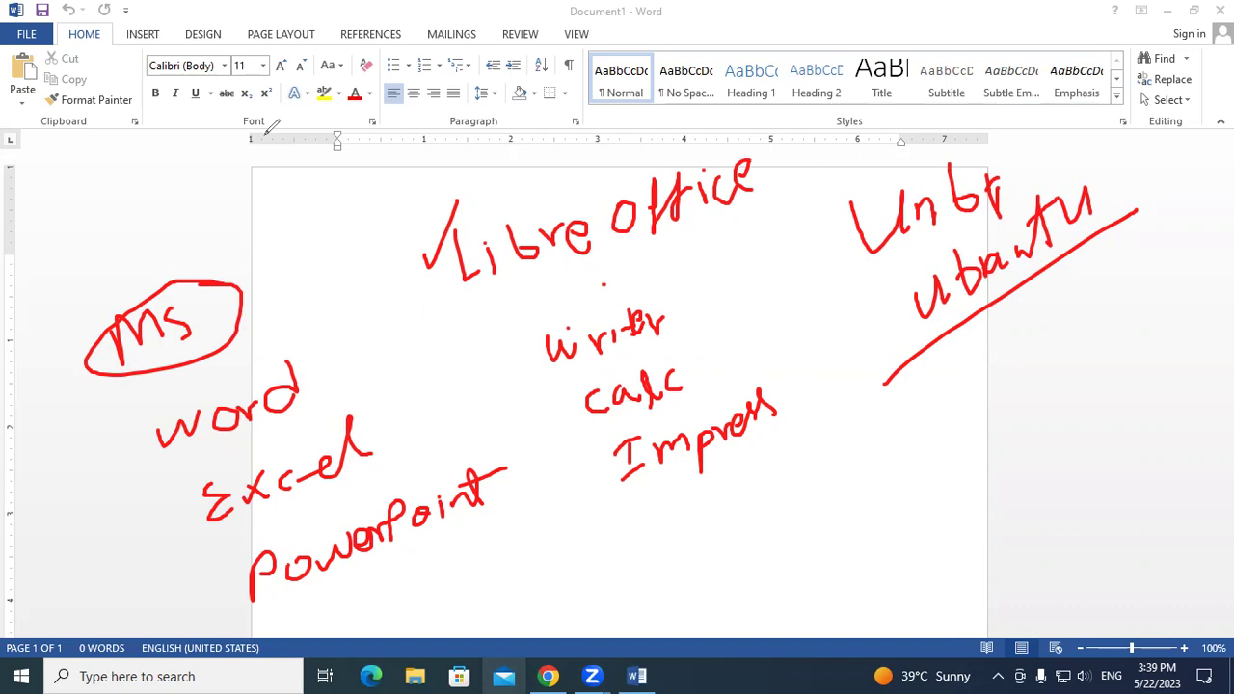
Erase all the red handwritten notes and exit annotation mode.
key(e)
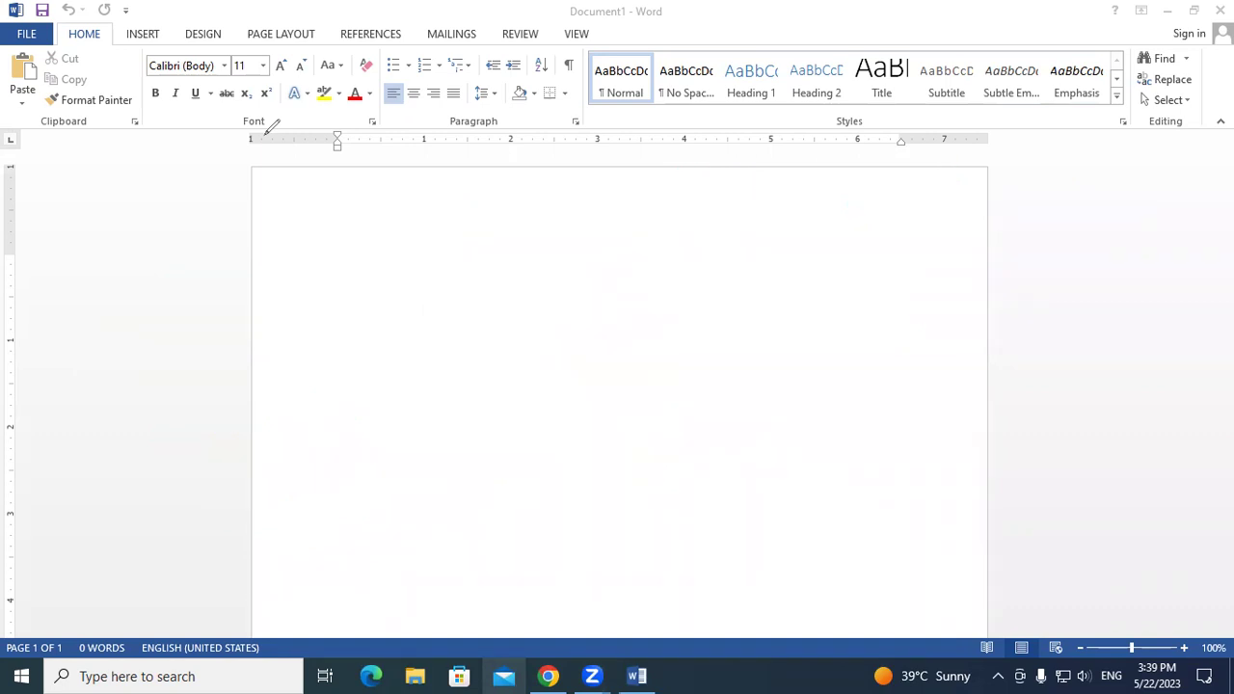
key(Escape)
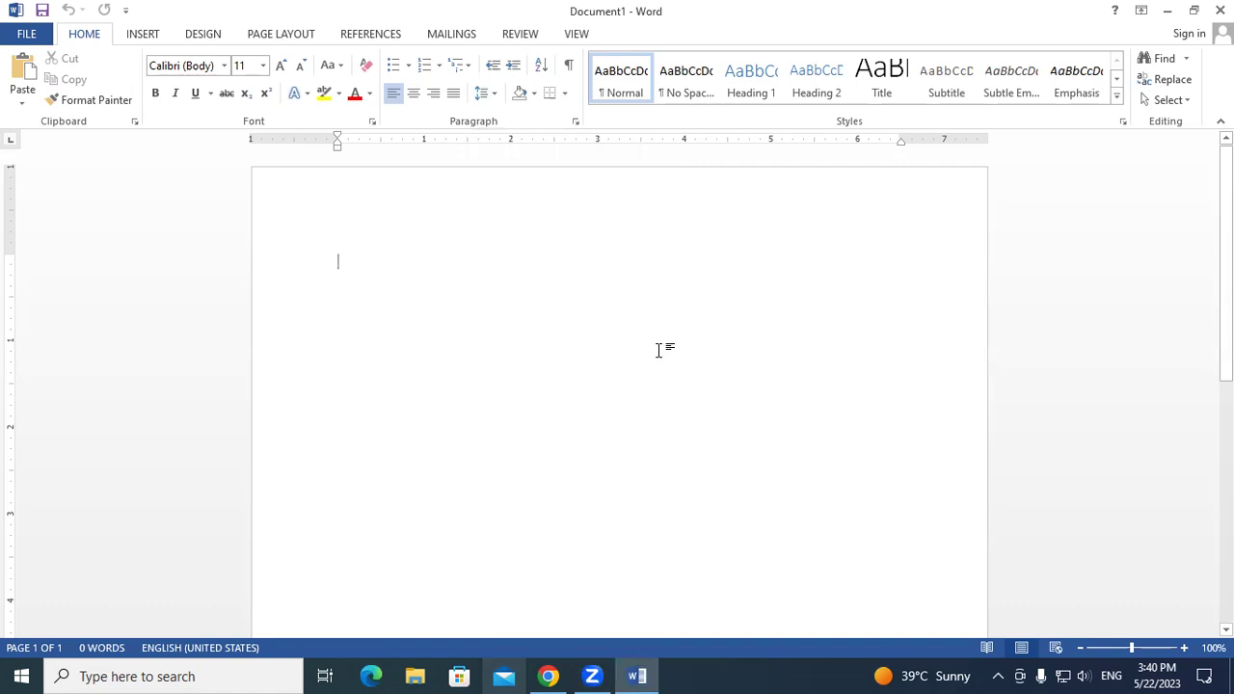
Generate five sample paragraphs with =rand() and select all of them.
text(=ra)
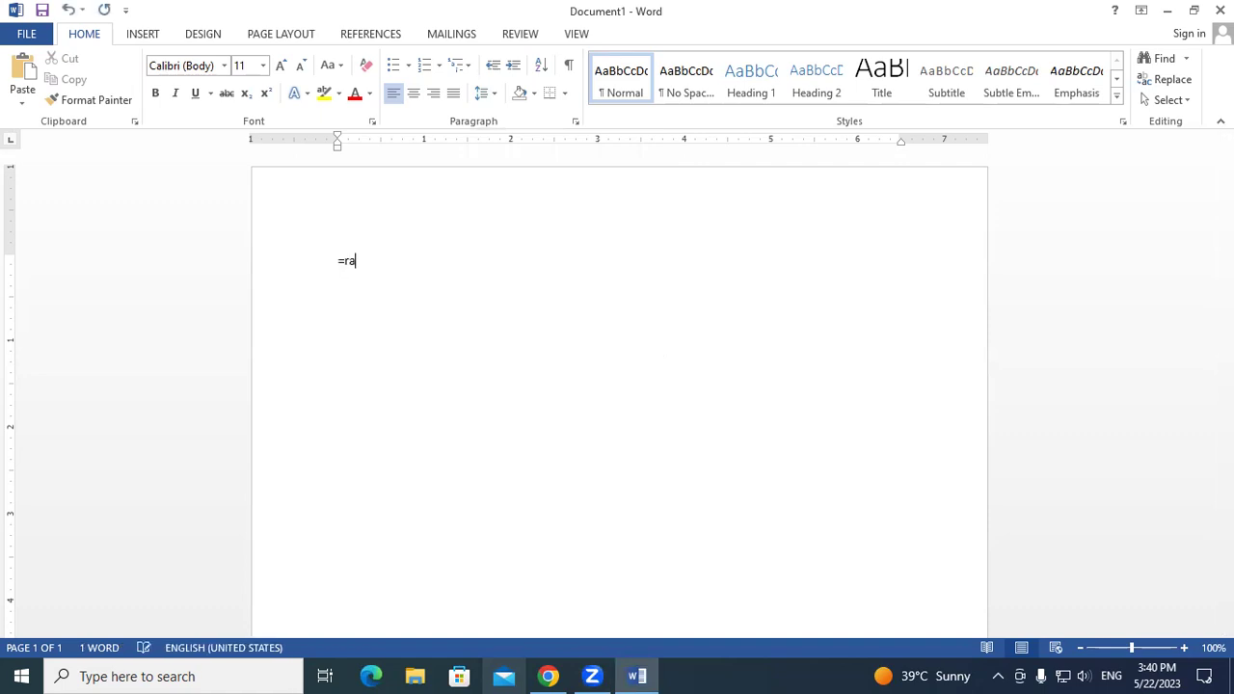
text(nd())
key(Return)
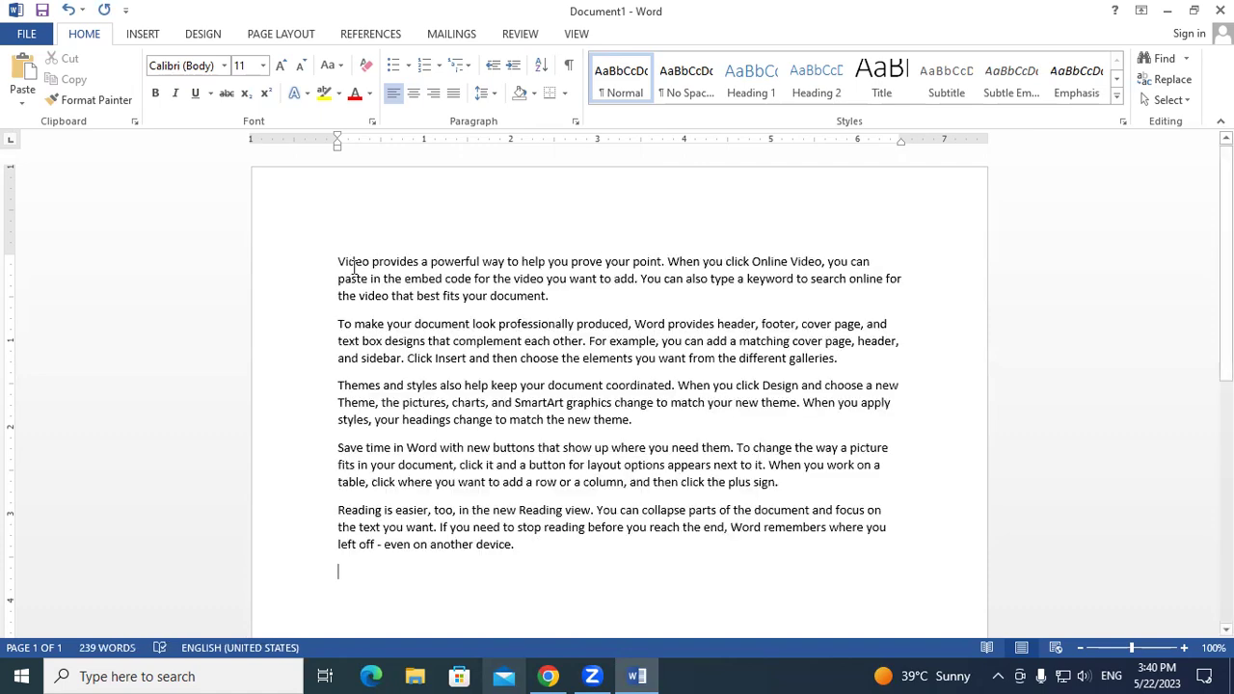
drag(339, 260, 528, 548)
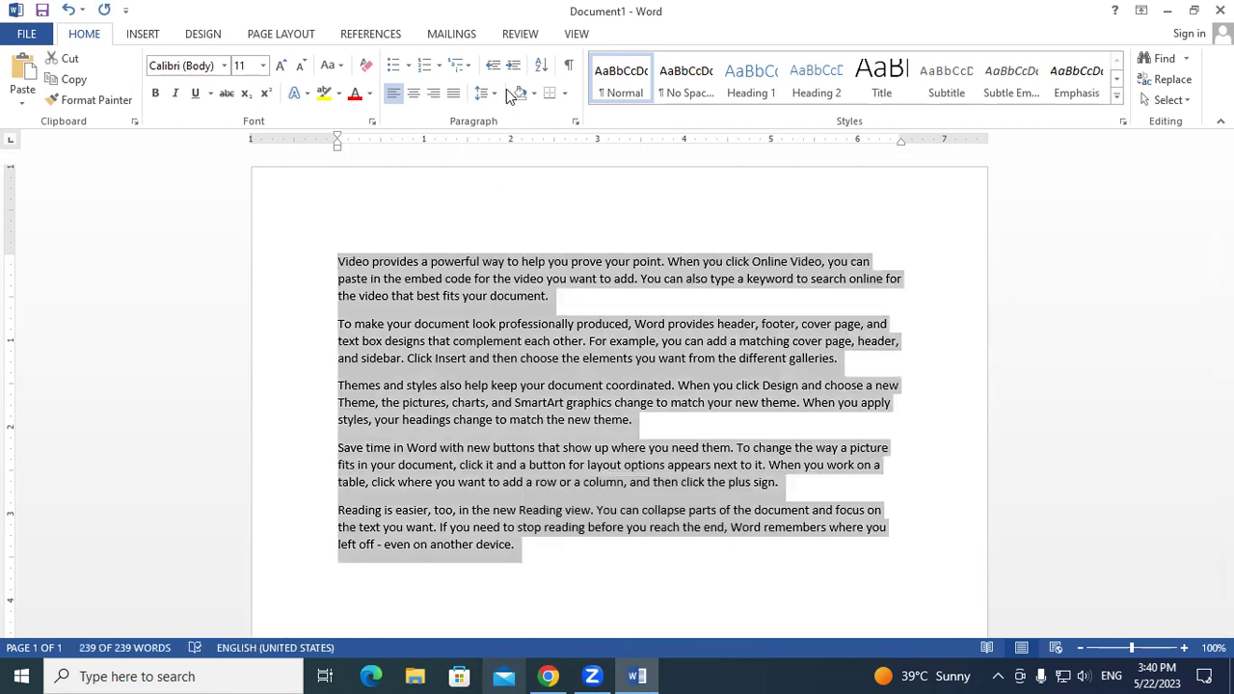
click(487, 93)
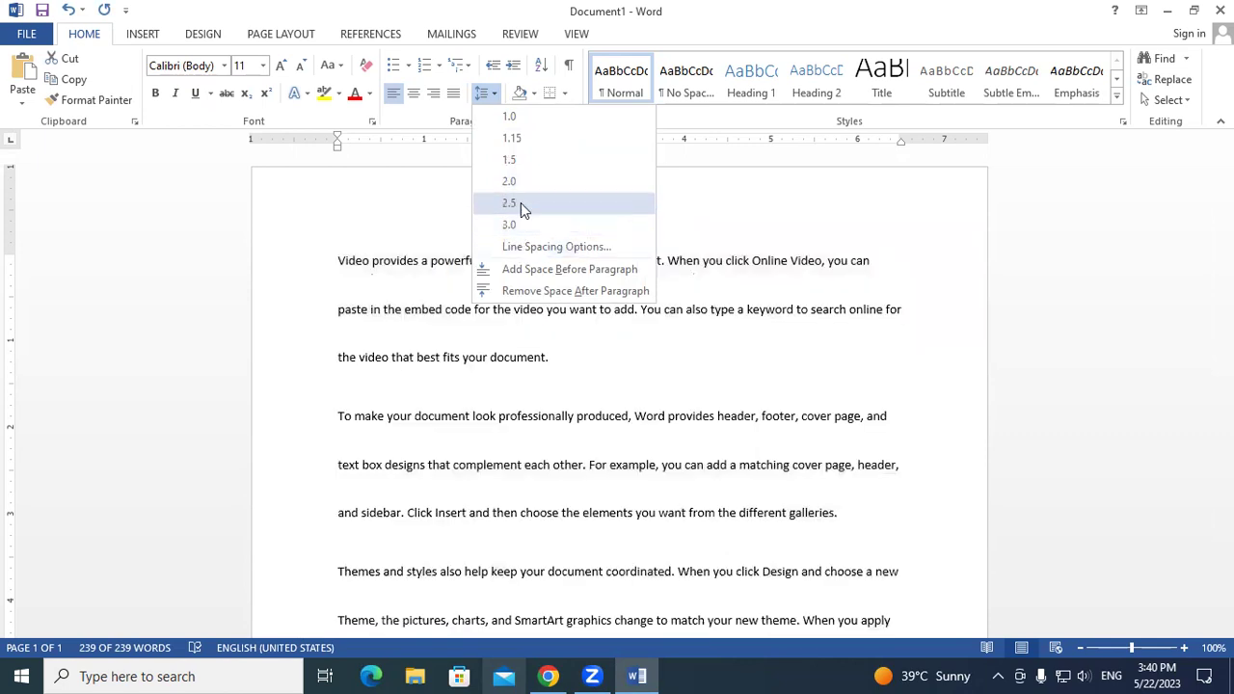
click(753, 216)
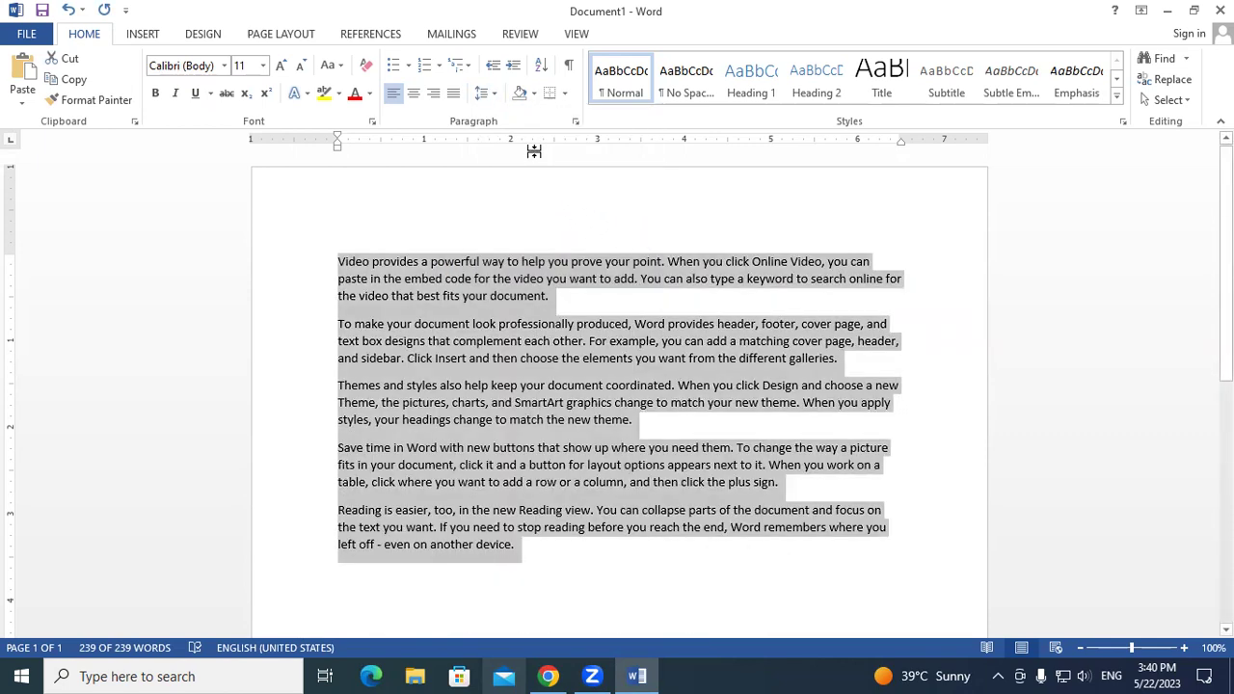
click(533, 94)
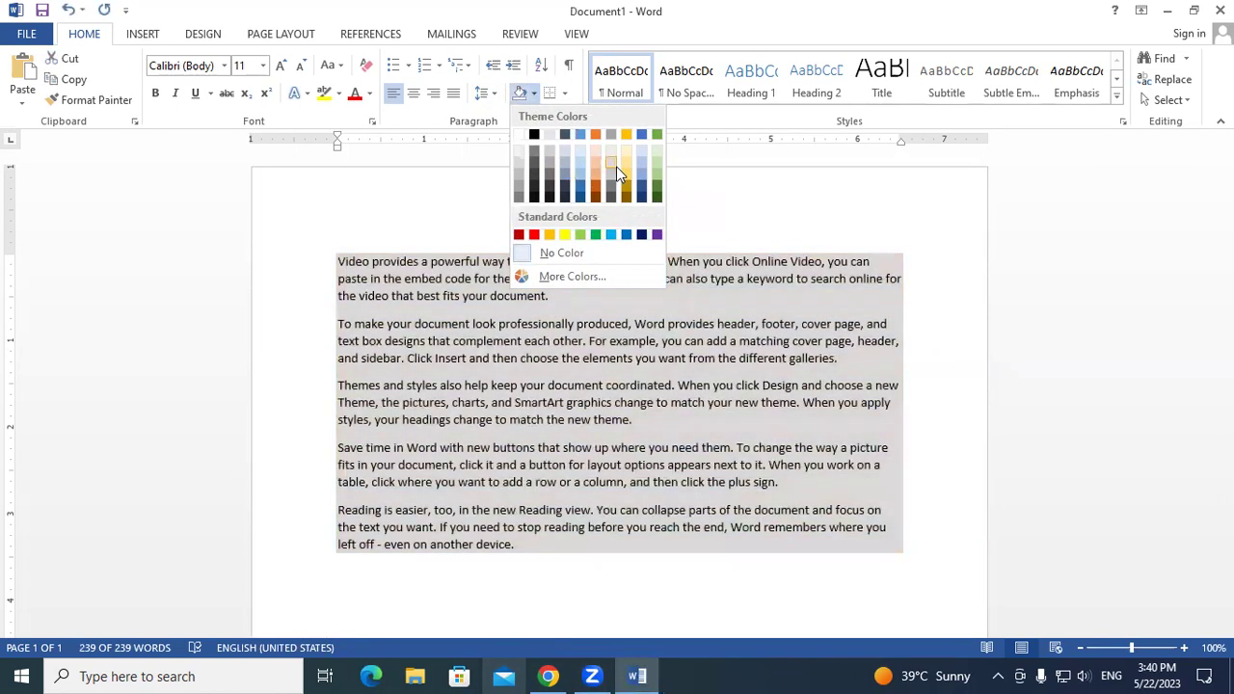
click(395, 198)
click(386, 202)
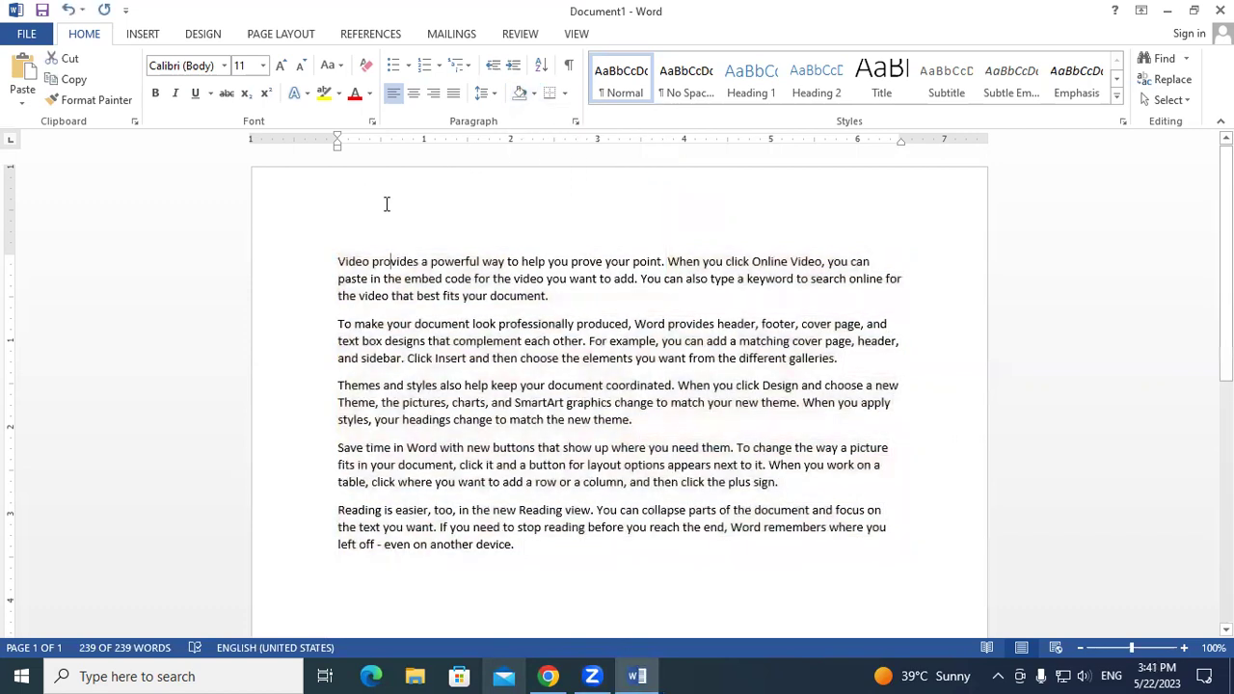
drag(333, 259, 549, 297)
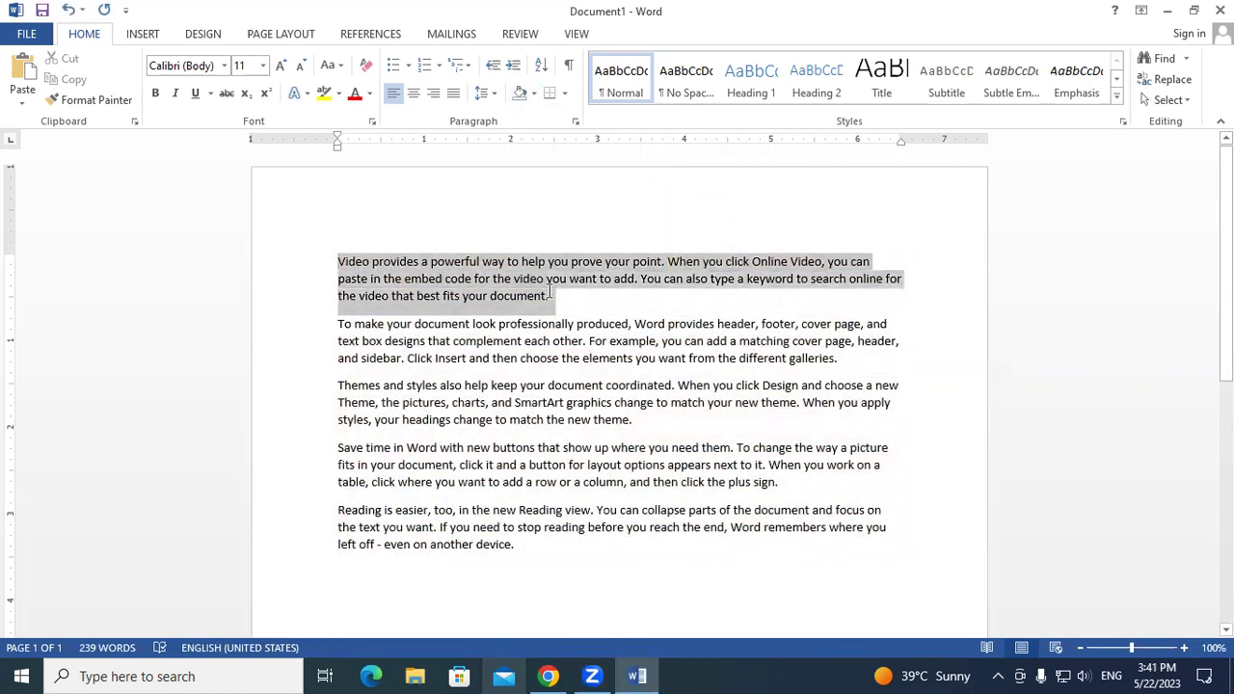
click(324, 93)
Zoom to 500%, remove the first paragraph's yellow highlight, then return to 100%.
click(574, 296)
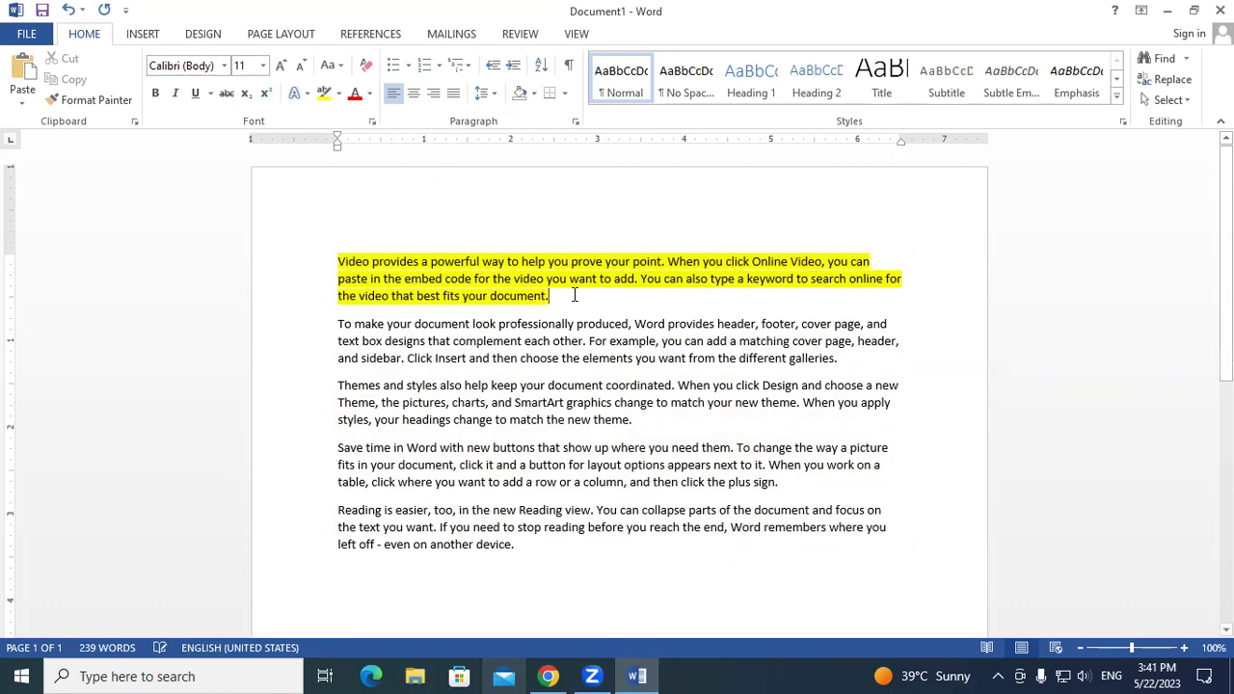
click(1175, 648)
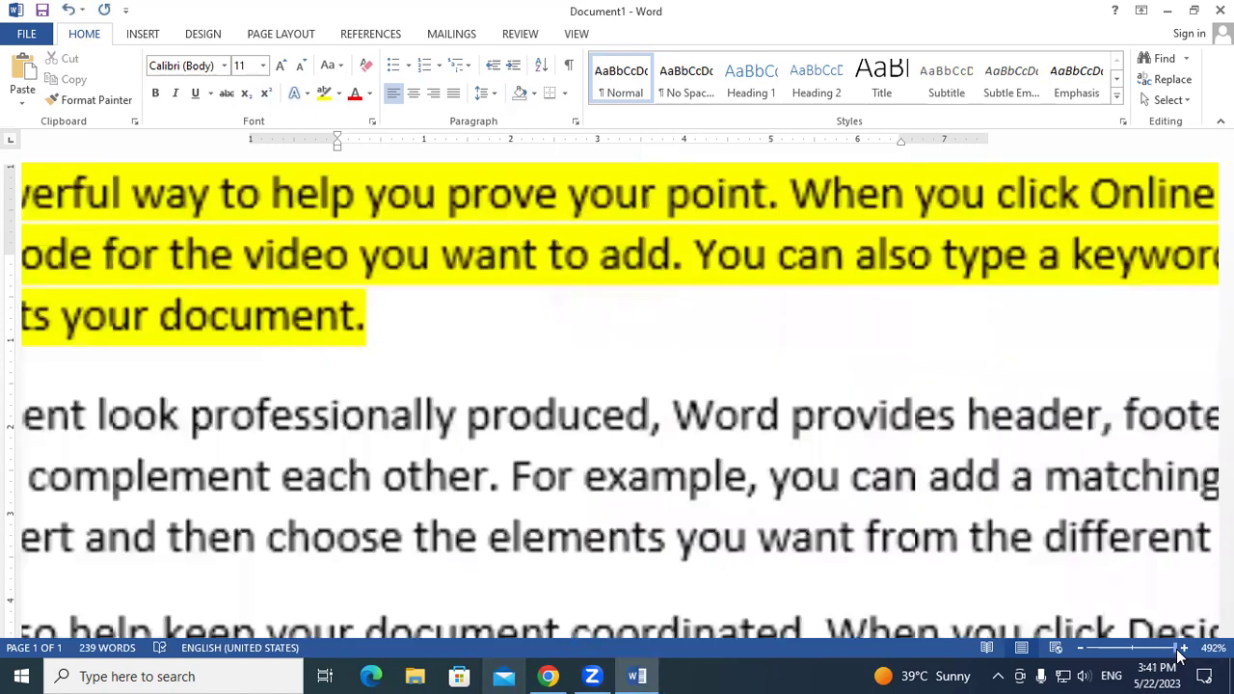
click(1184, 648)
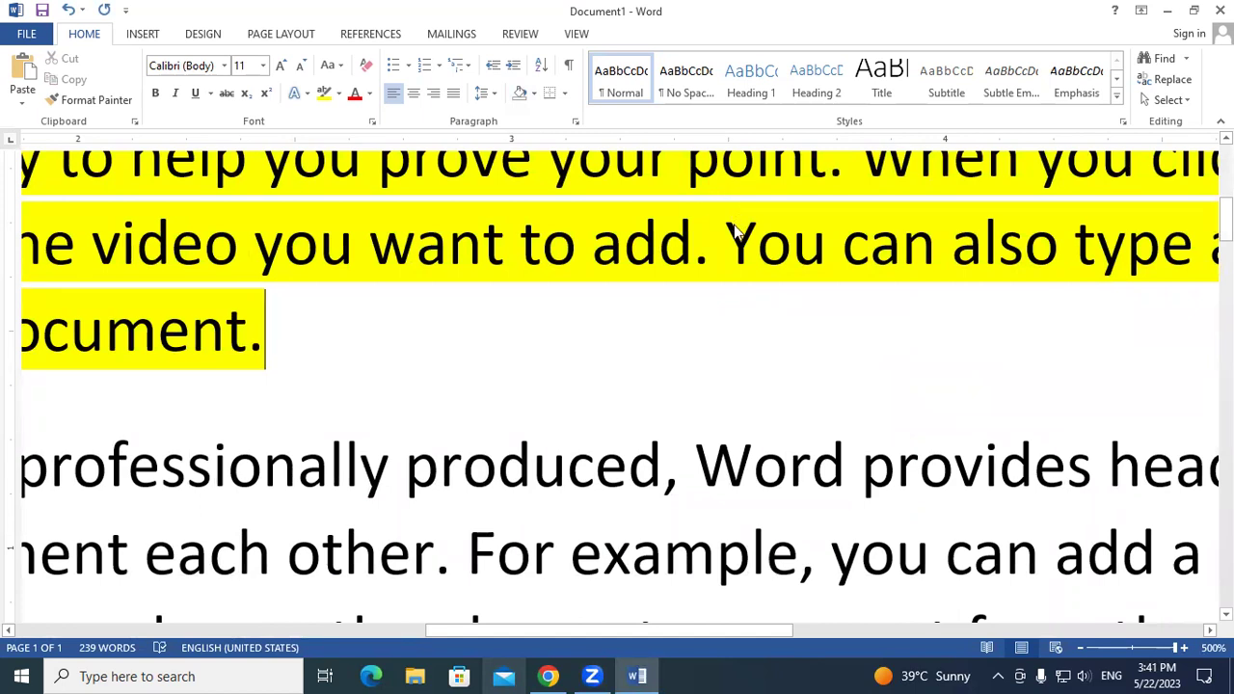
triple_click(733, 228)
click(713, 274)
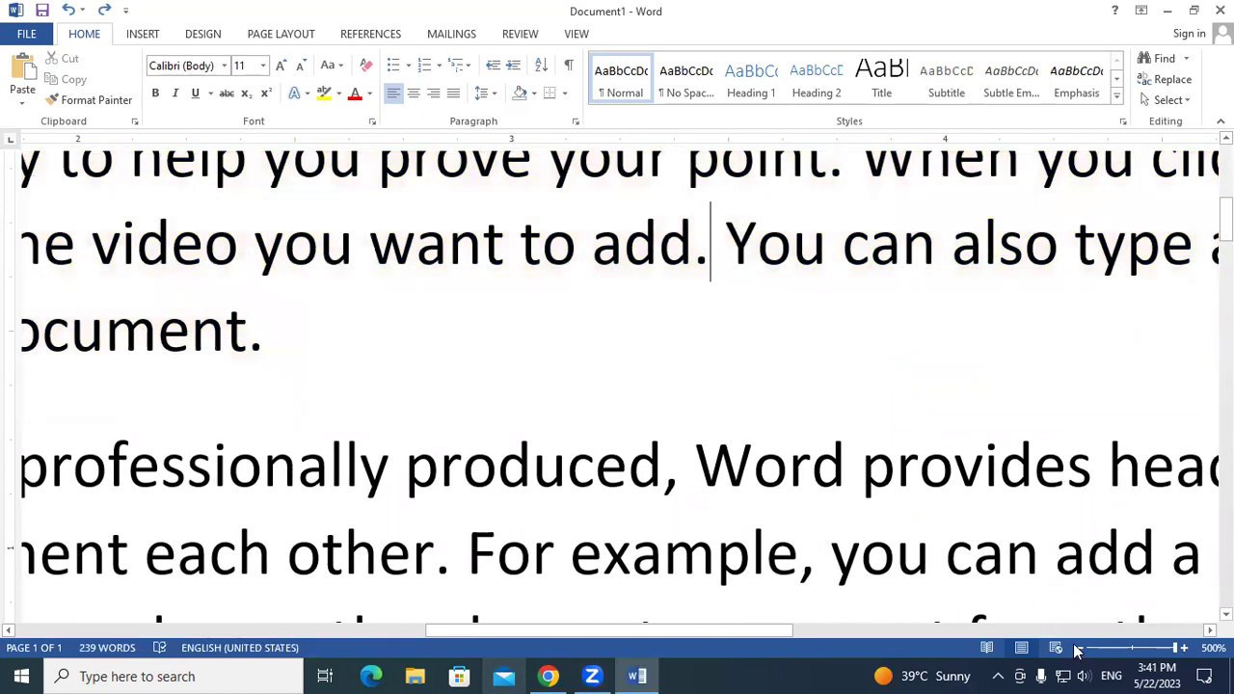
click(1125, 648)
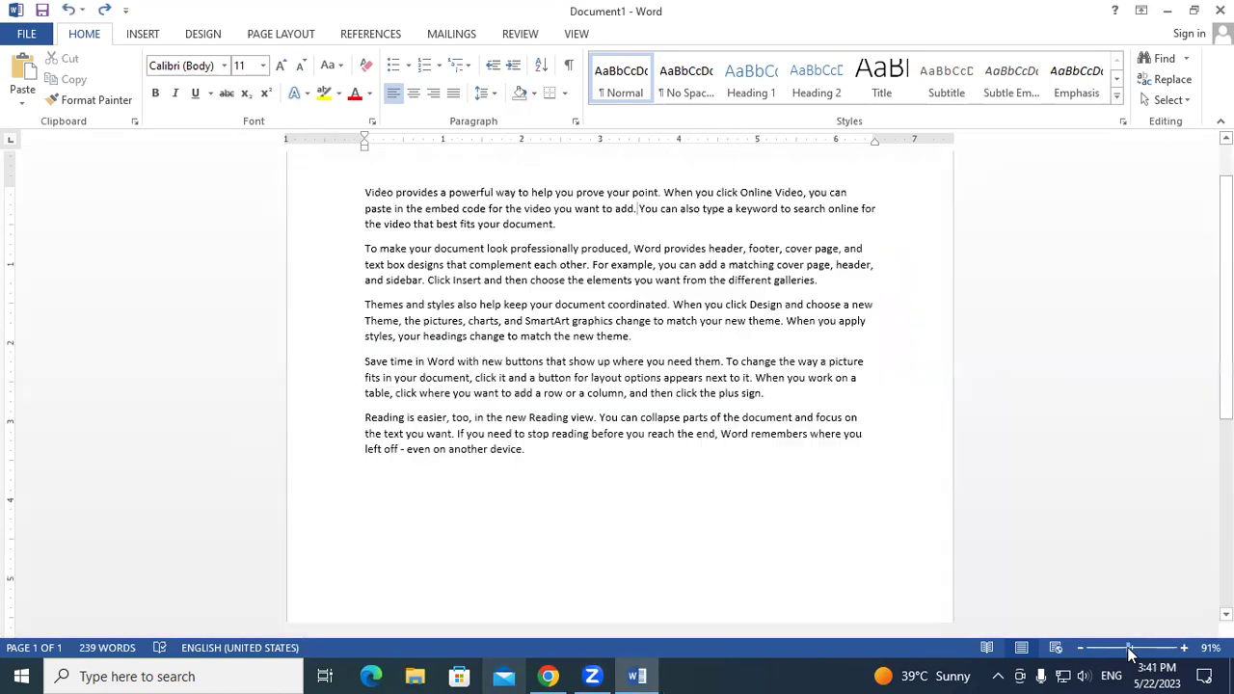
click(1184, 648)
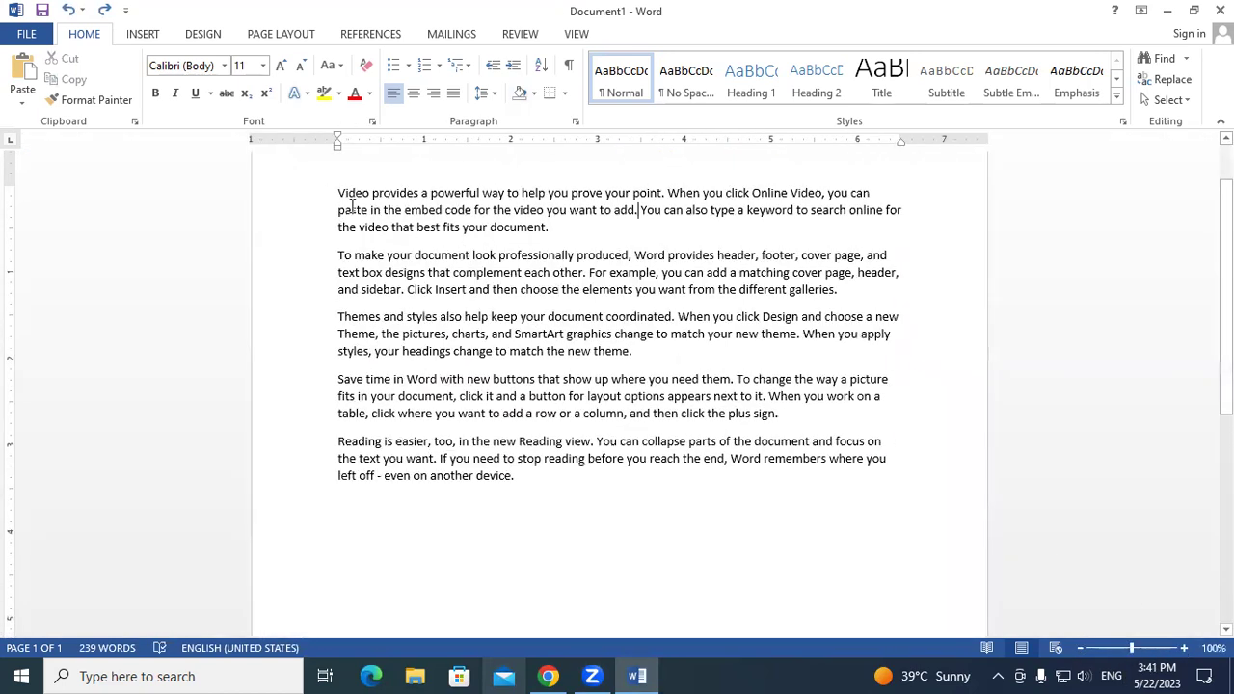
Shade the first paragraph light orange.
drag(335, 192, 564, 236)
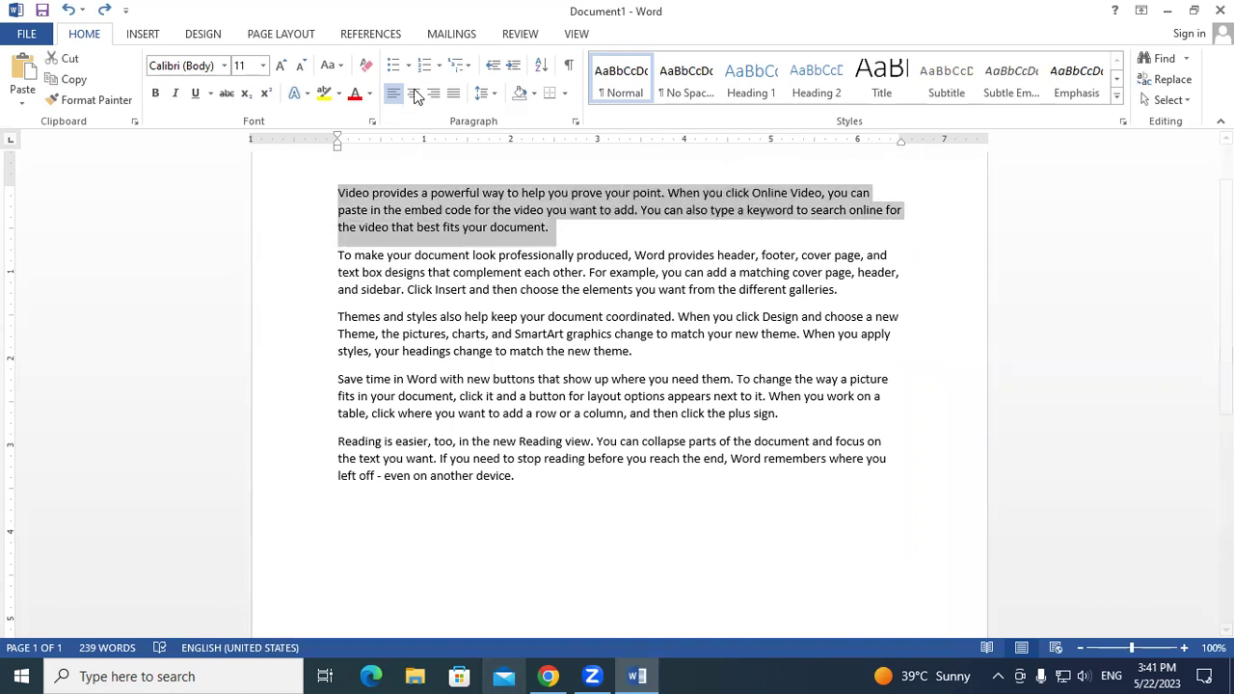
click(534, 93)
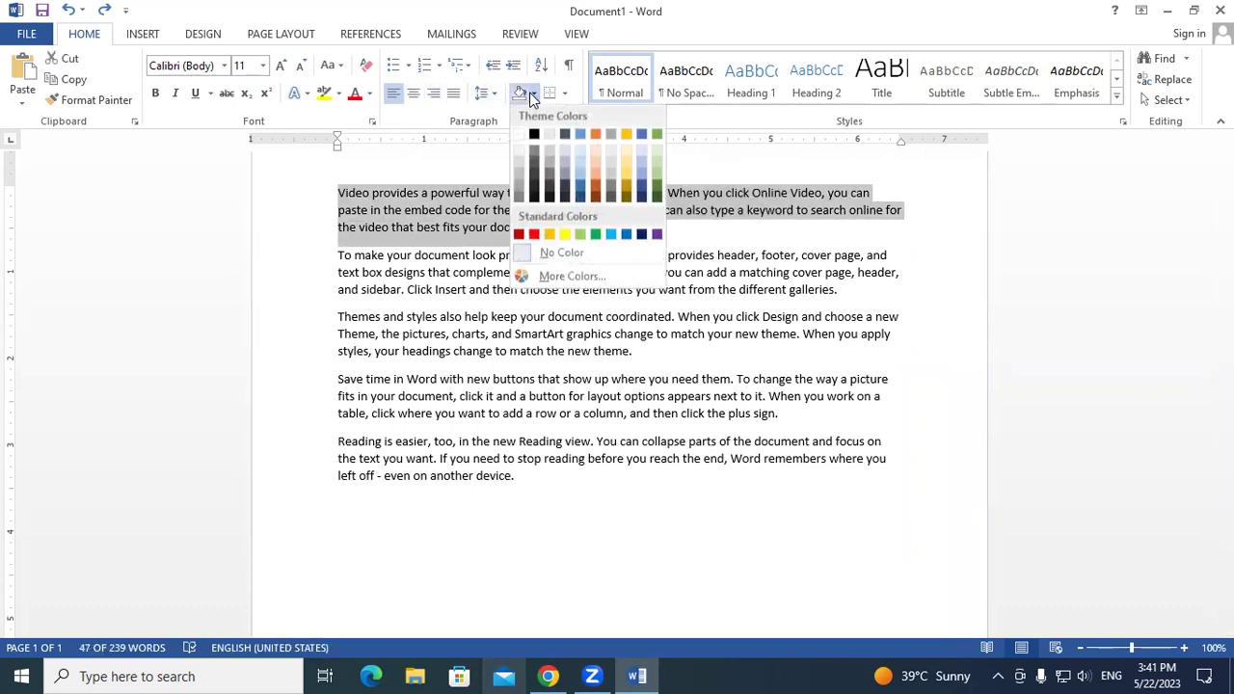
click(595, 163)
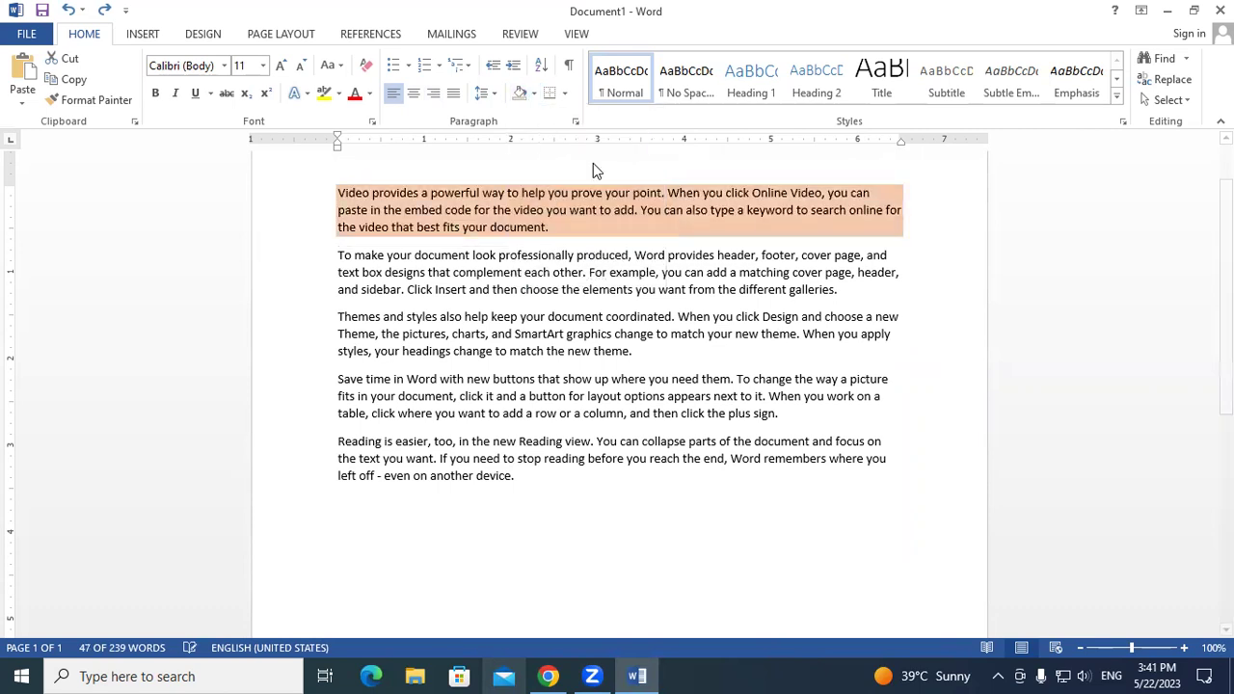
click(736, 257)
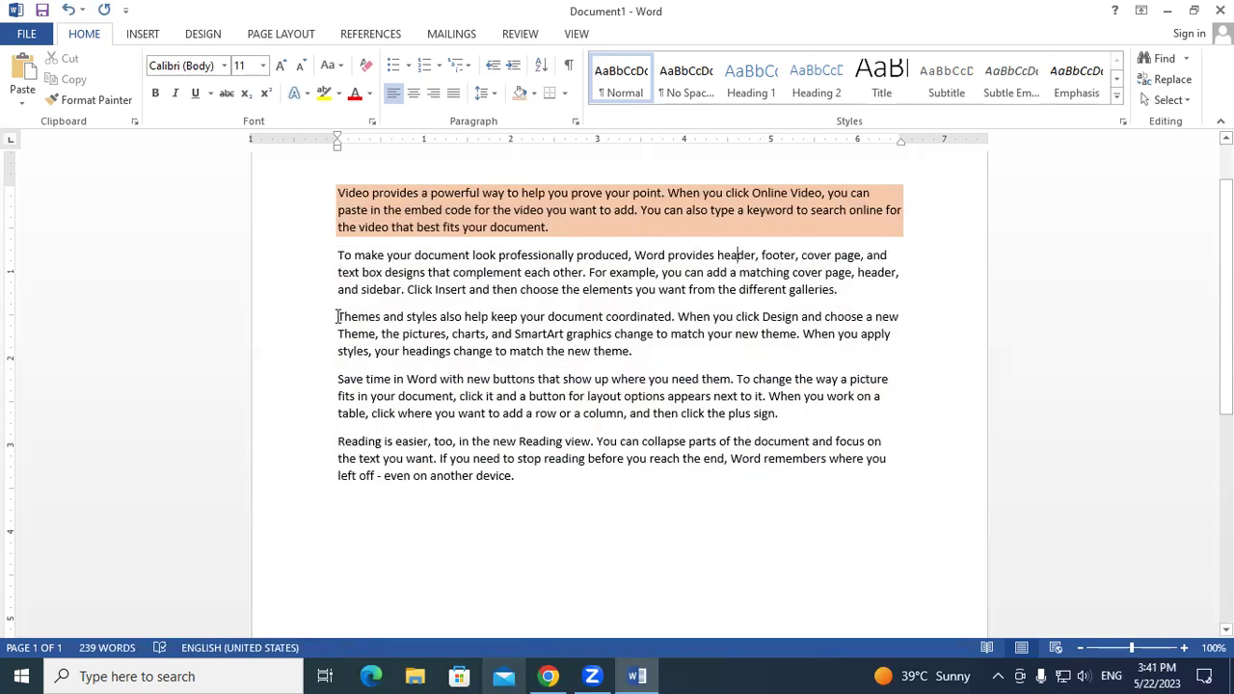
Shade the Themes and styles paragraph green.
drag(338, 316, 686, 352)
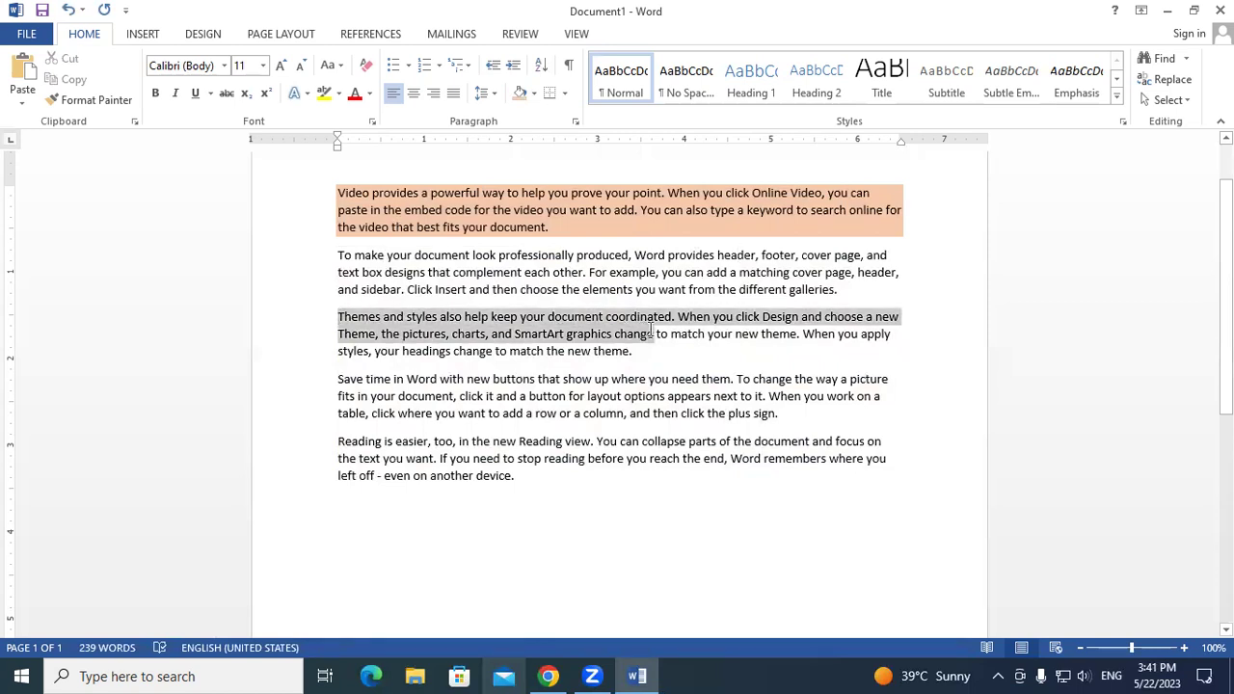
click(533, 93)
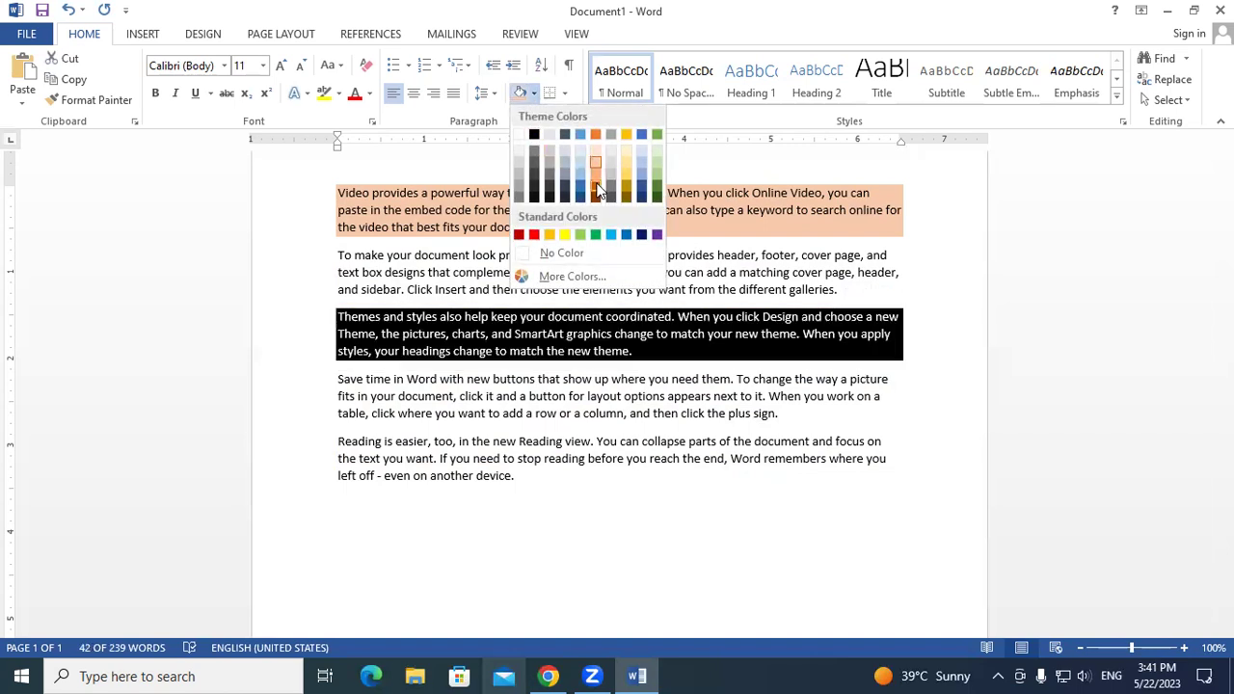
click(651, 170)
click(781, 395)
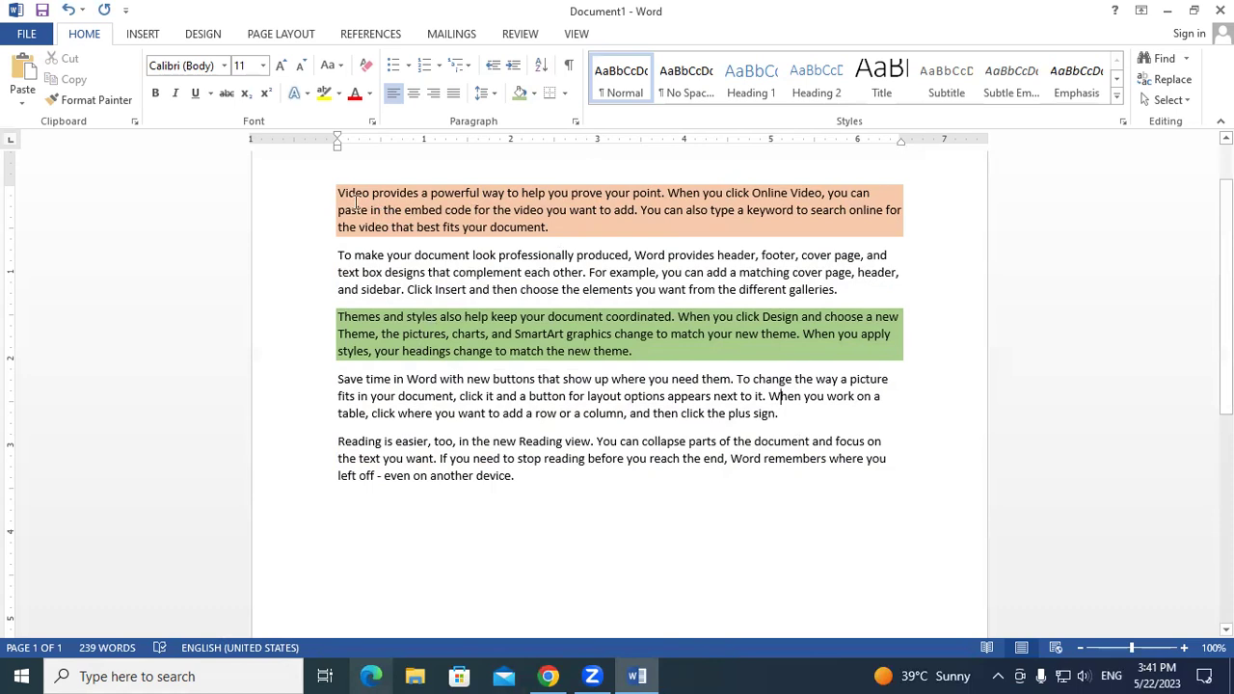
Put an outside box border around the orange first paragraph.
drag(339, 193, 556, 234)
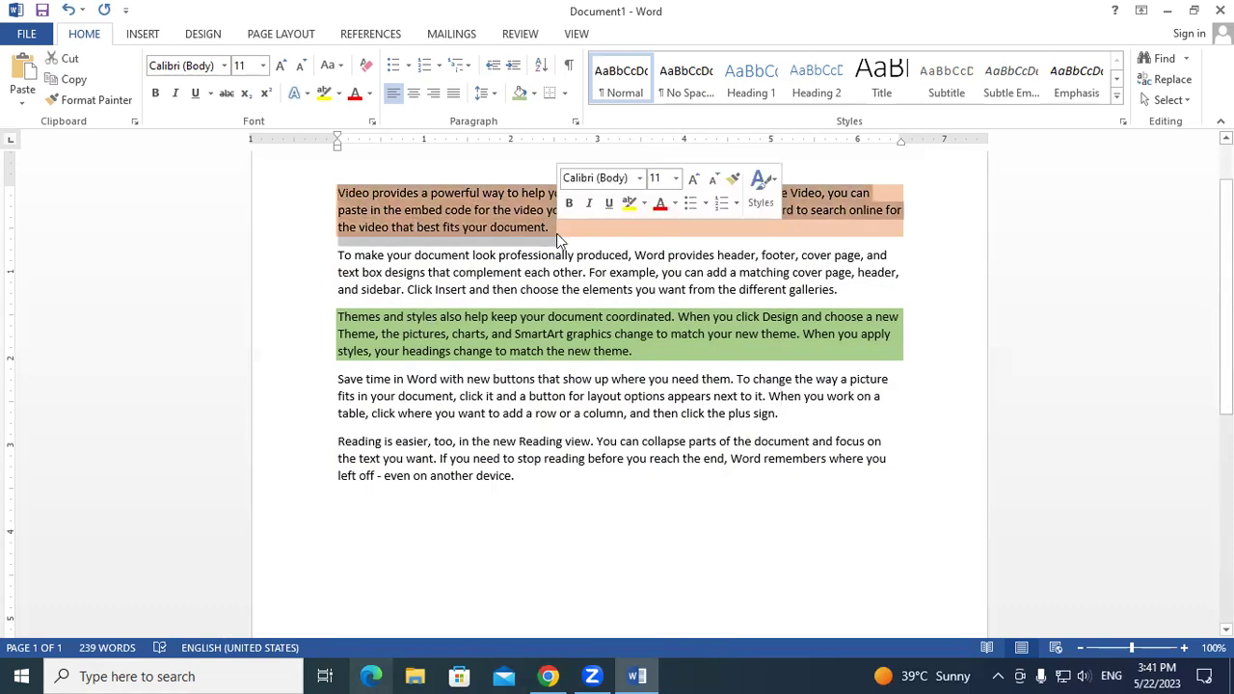
click(564, 95)
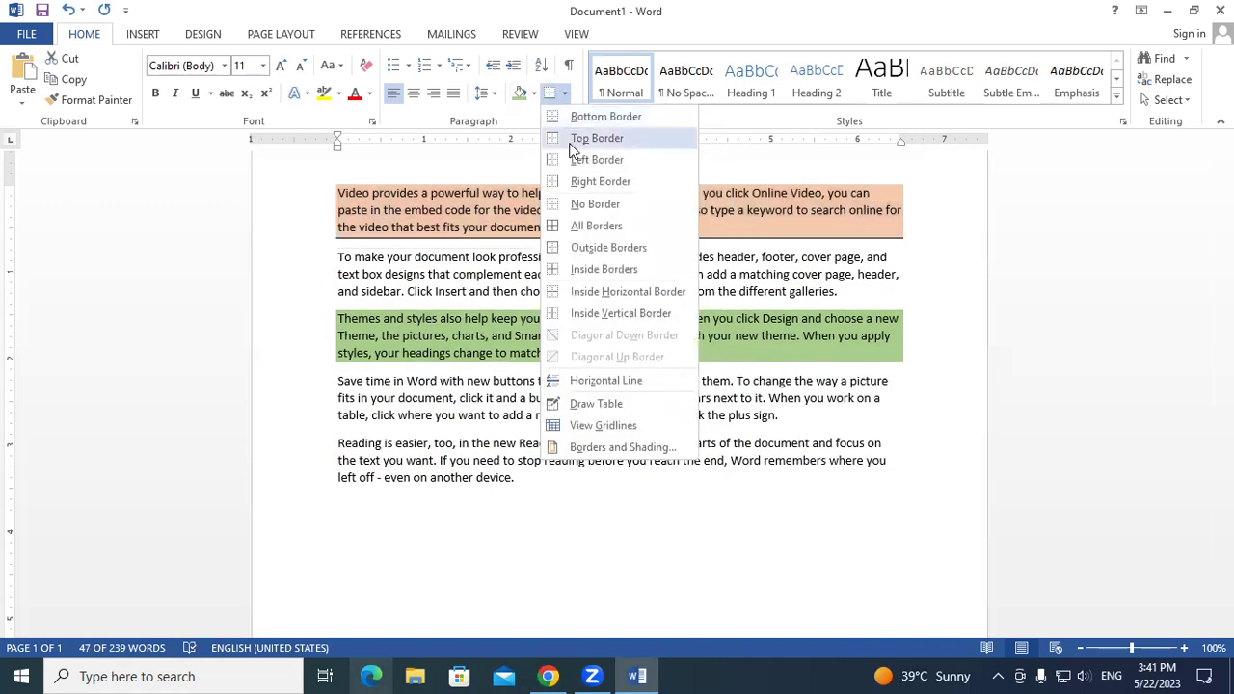
click(596, 226)
click(746, 298)
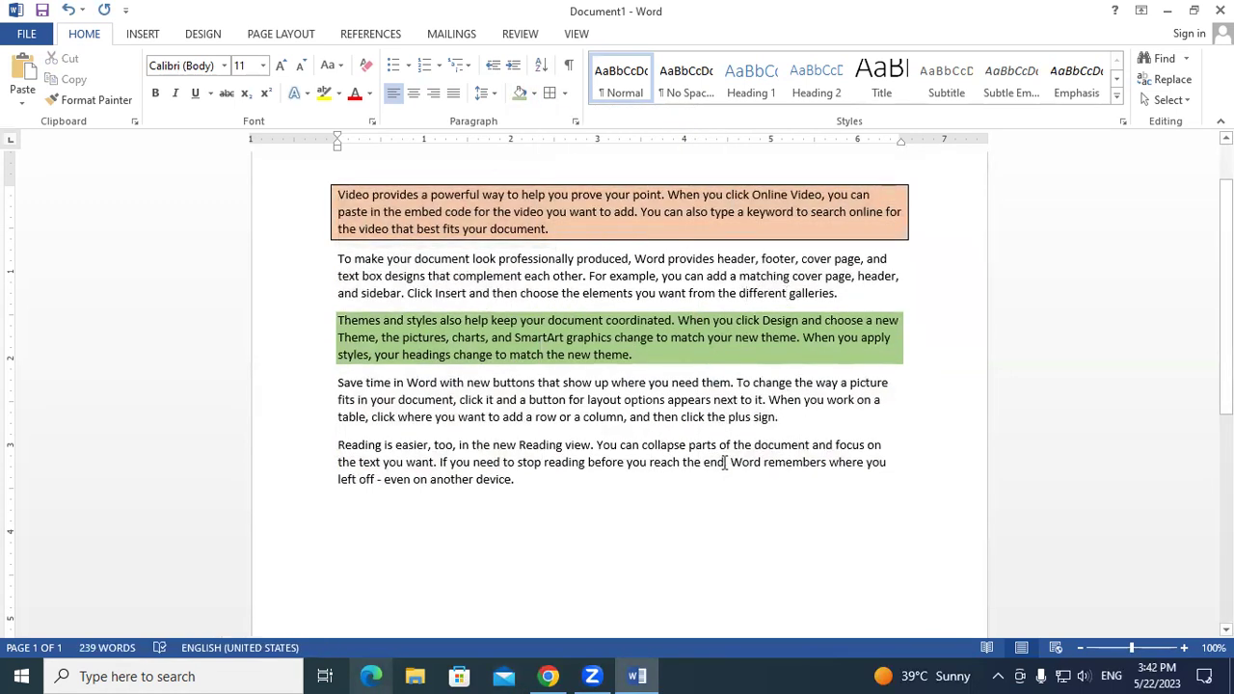
Add an outside box border around the second 'To make your document' paragraph.
click(1184, 648)
click(1184, 648)
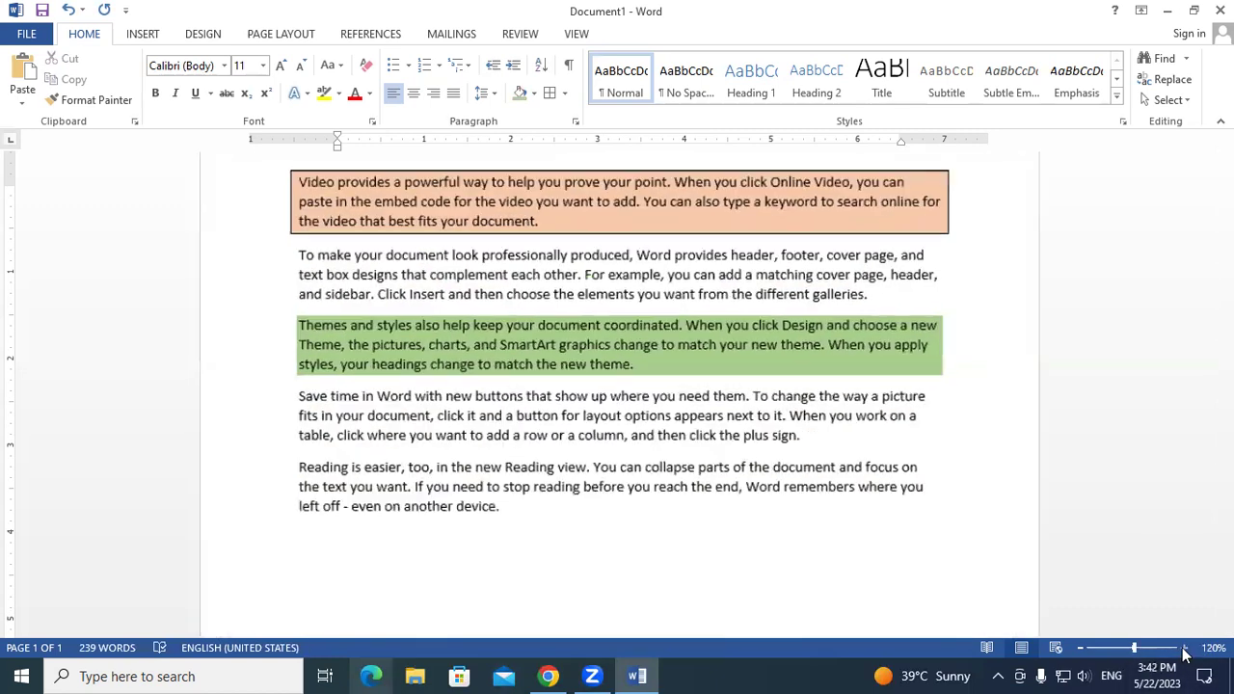
click(1184, 648)
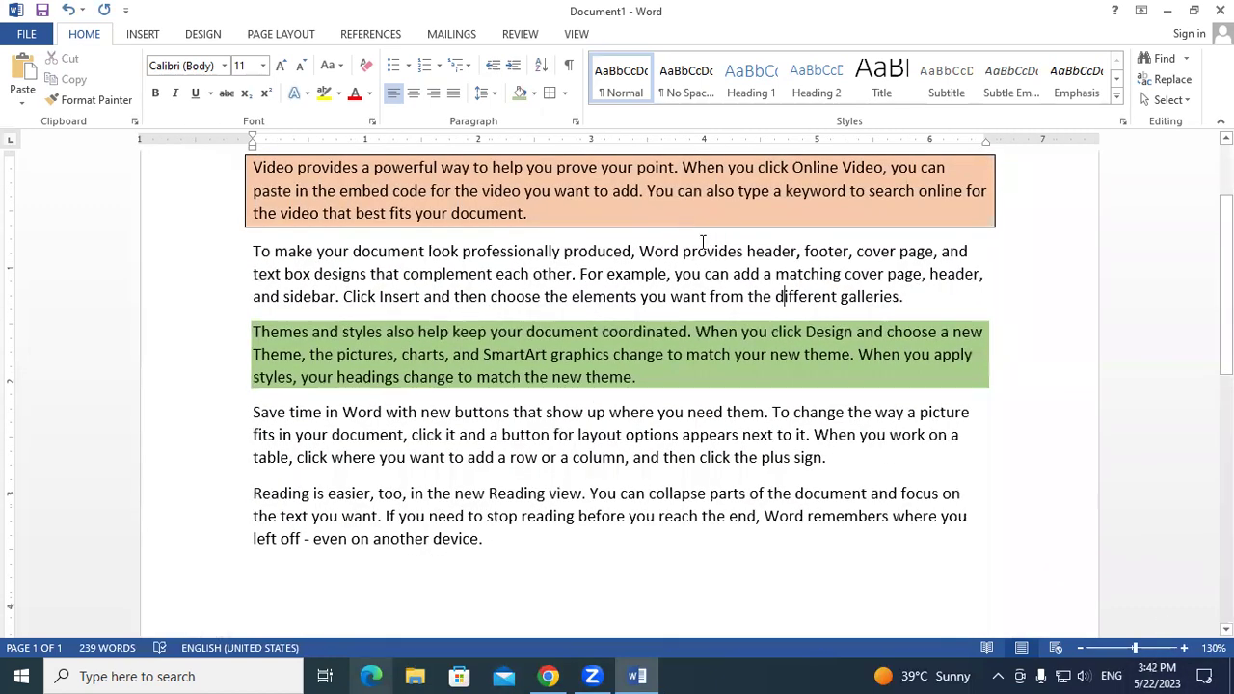
click(246, 250)
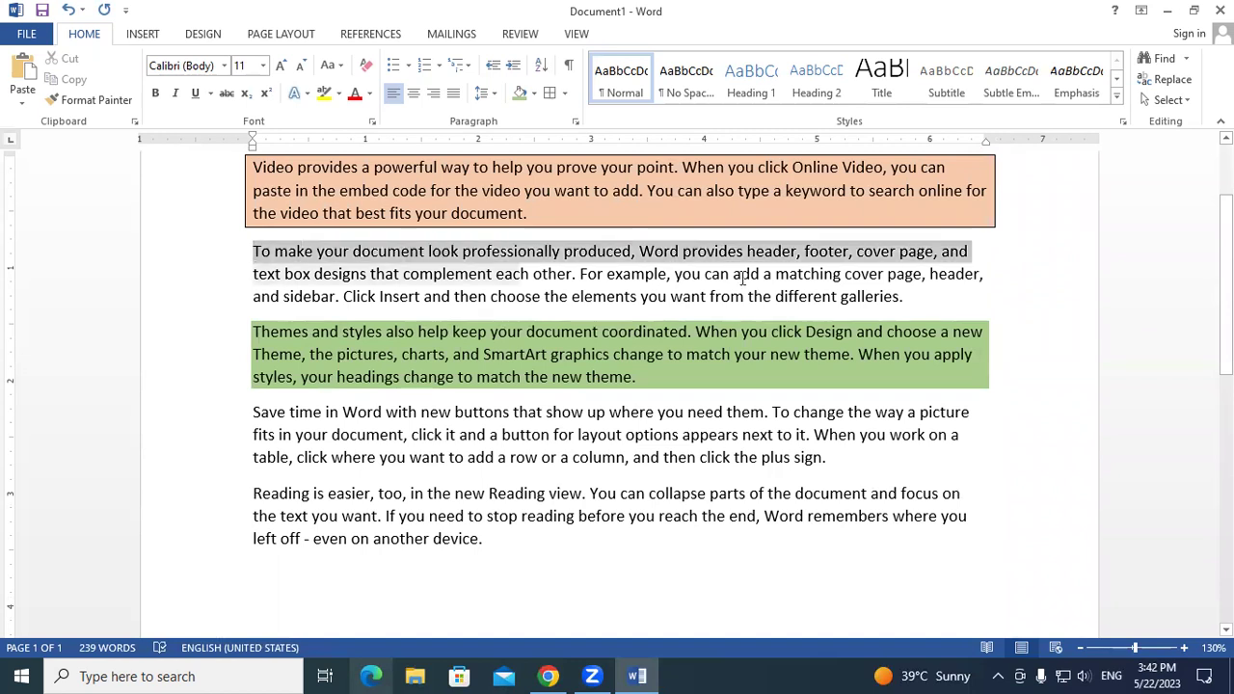
drag(742, 278, 926, 297)
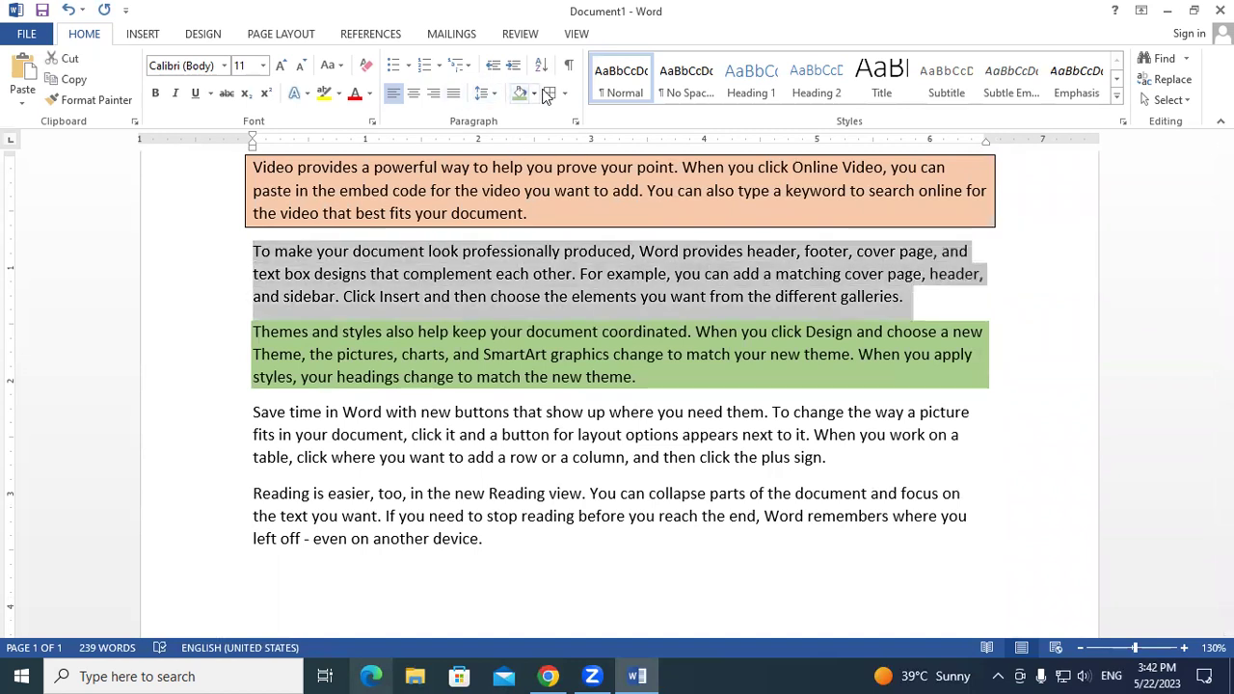
click(547, 93)
click(666, 381)
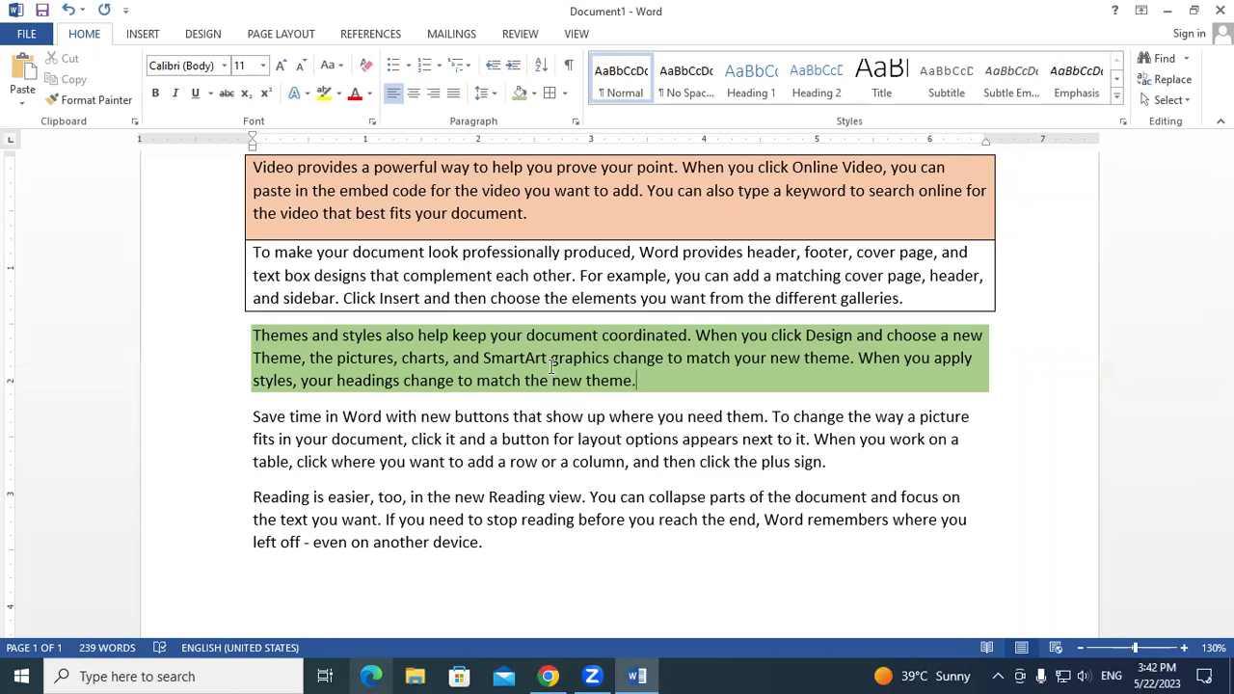
In a new document, type Vivek, Aman, Anurag, Ankit and Babloo on separate lines.
key(ctrl+n)
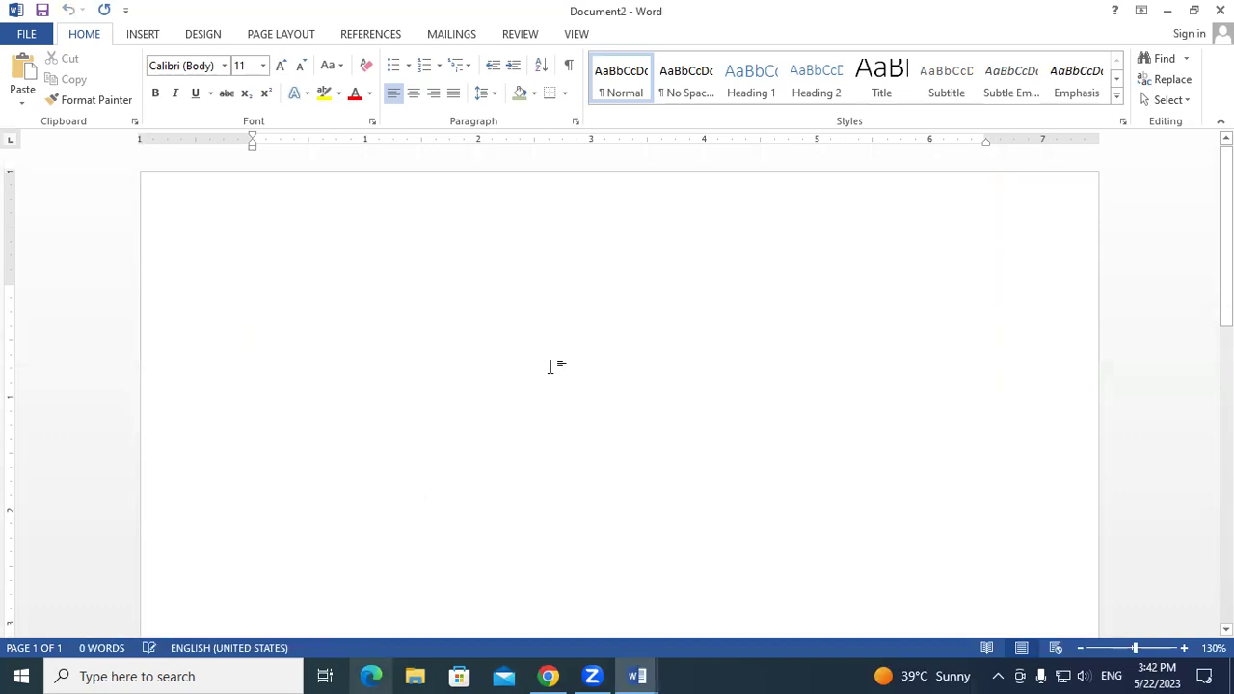
text(vivek)
key(Return)
text(Aman)
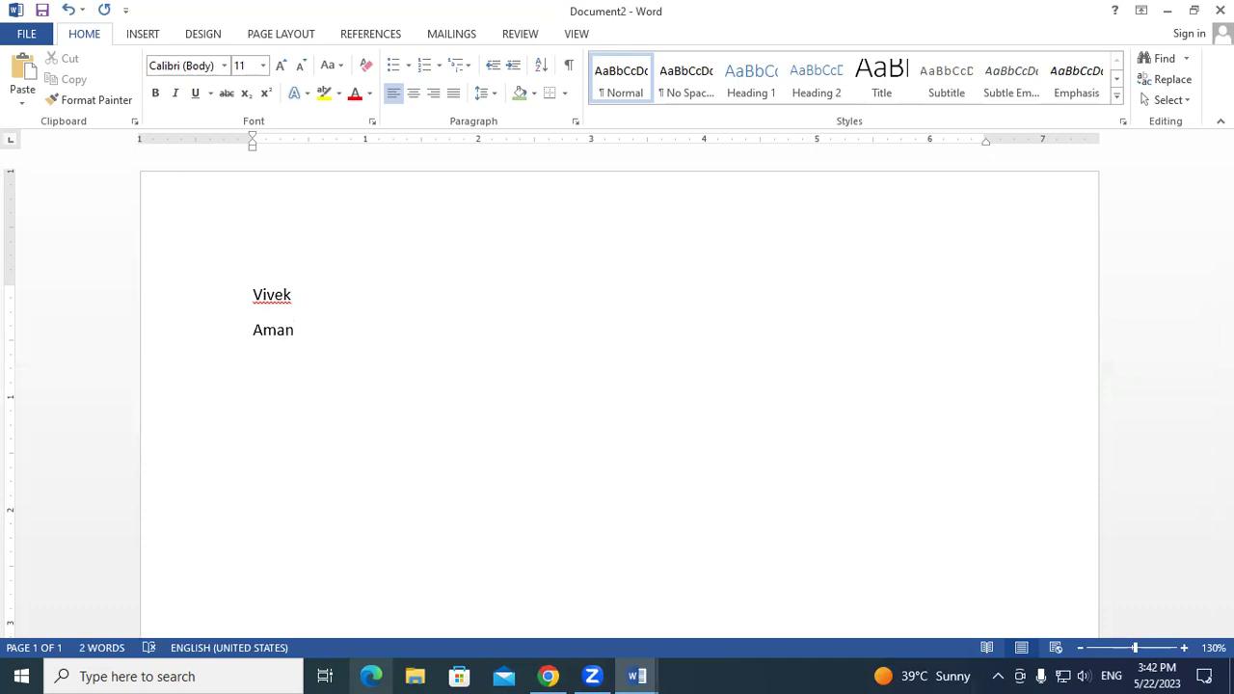
key(Return)
text(Anurag)
key(Return)
text(Ankit )
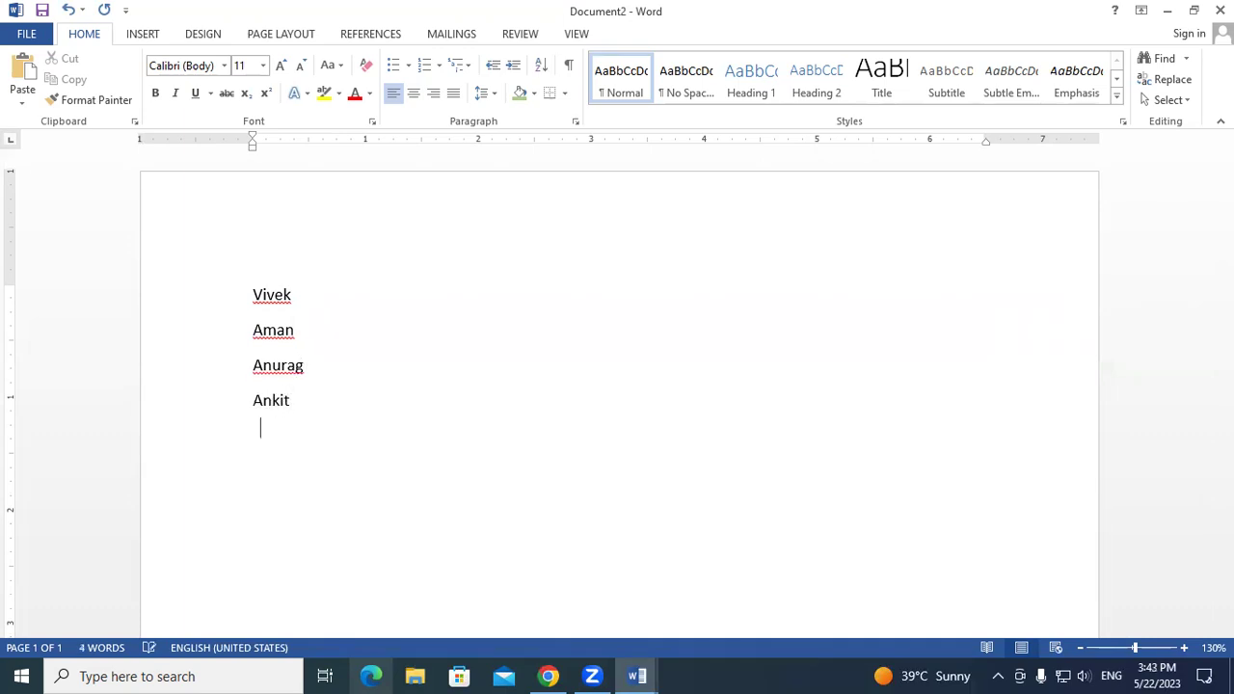
text(Babloo)
key(Return)
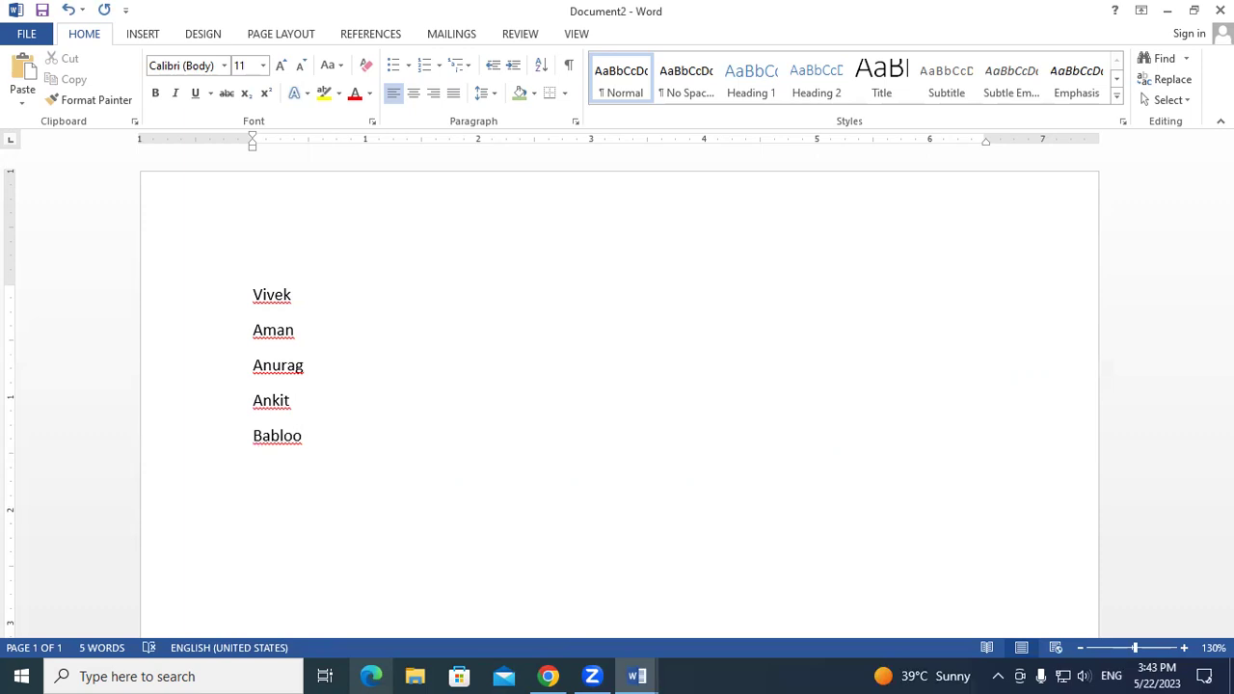
Add Alok, Monu, Aryan and Suhail as new lines.
text(A)
text(n)
key(BackSpace)
text(lo)
text(k)
key(Return)
text(Monu)
key(Return)
text(Aryan)
key(Return)
text(S)
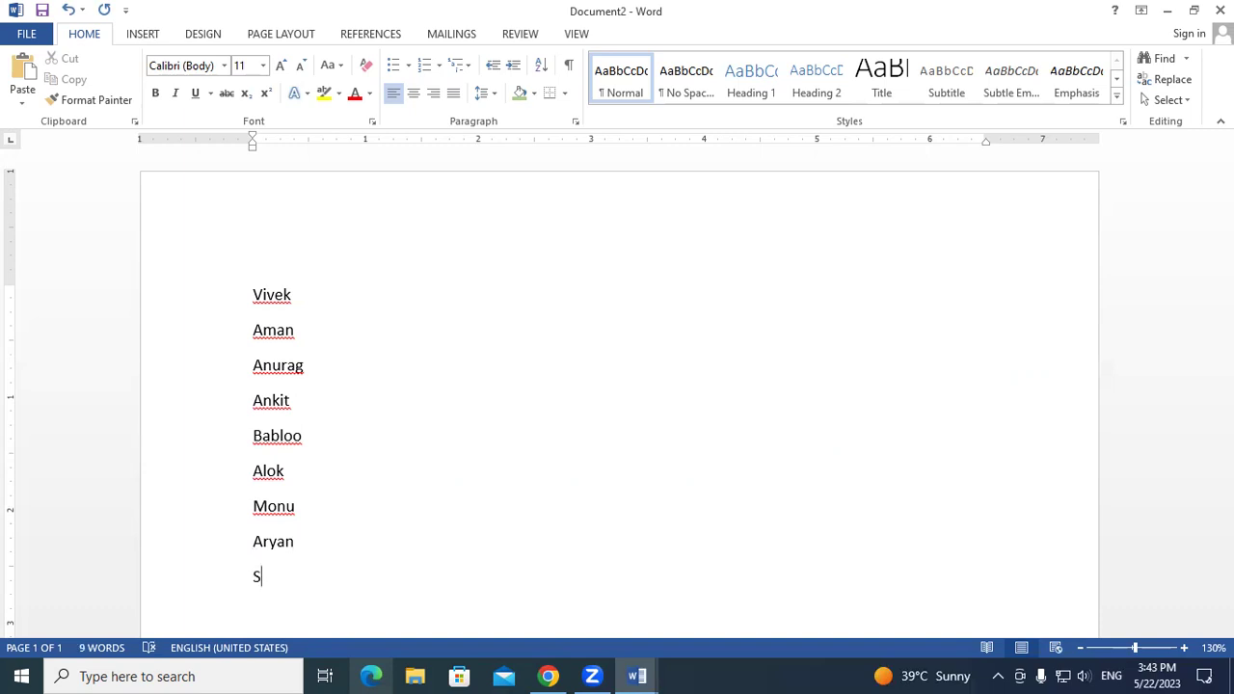
text(uhail)
key(Return)
Correct Suhail to Suhel, then add Aakib, Sonu and Shivam.
key(BackSpace)
key(BackSpace)
key(BackSpace)
text(el)
key(Return)
text(Aakib)
key(Return)
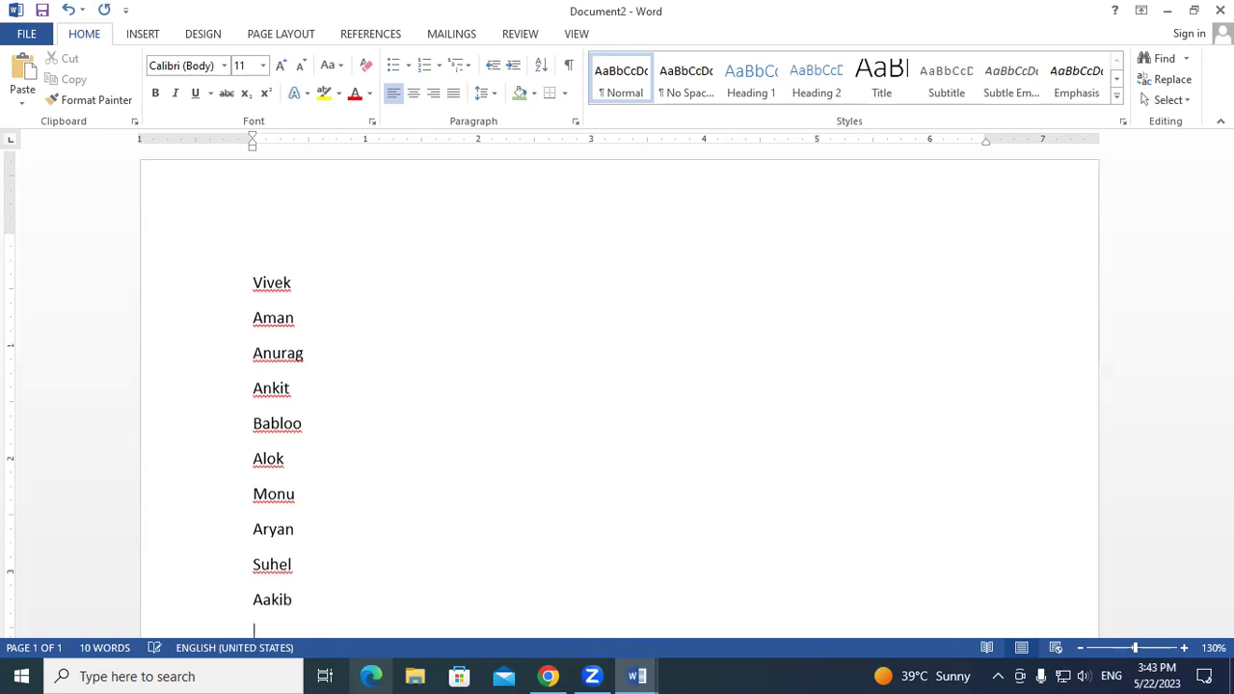
text(sonu)
key(Return)
text(shivam)
key(Return)
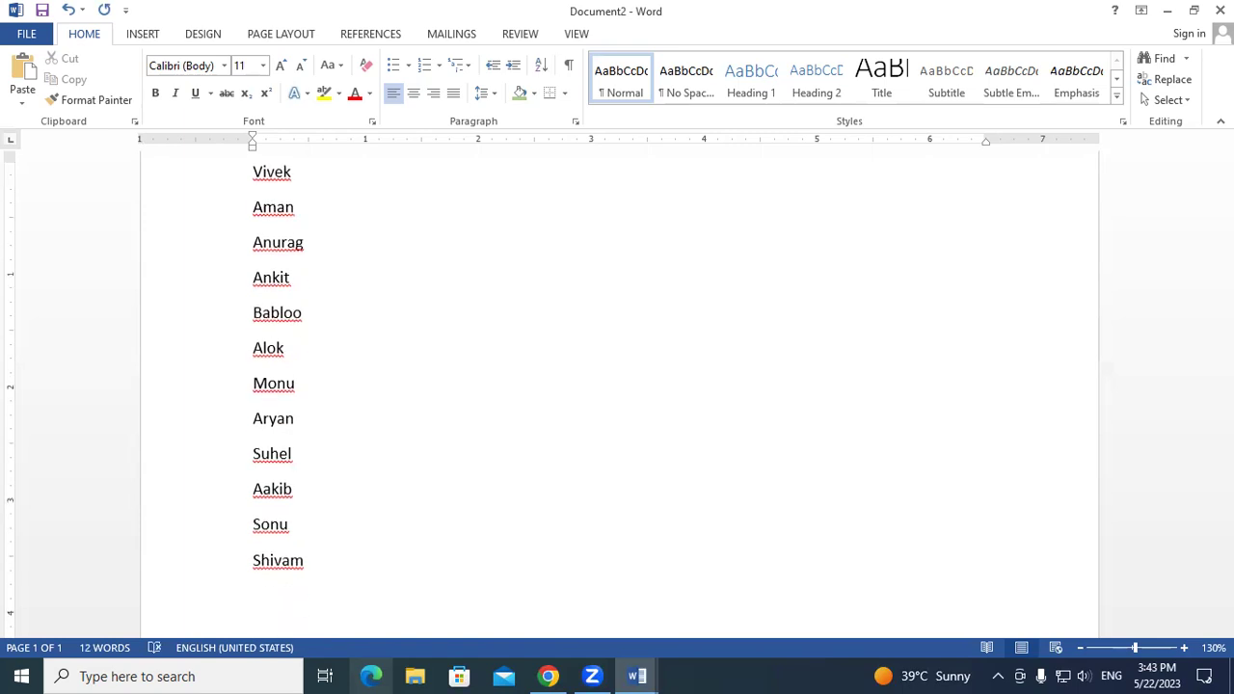
click(1080, 647)
click(1079, 648)
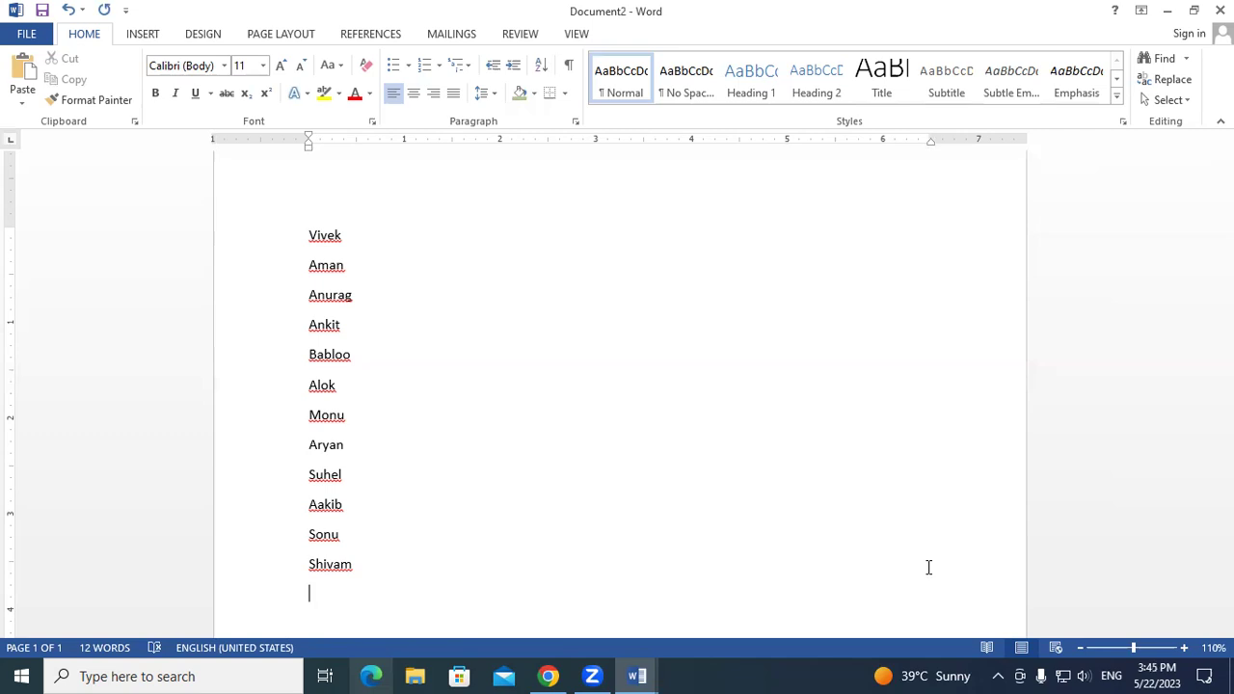
click(1184, 647)
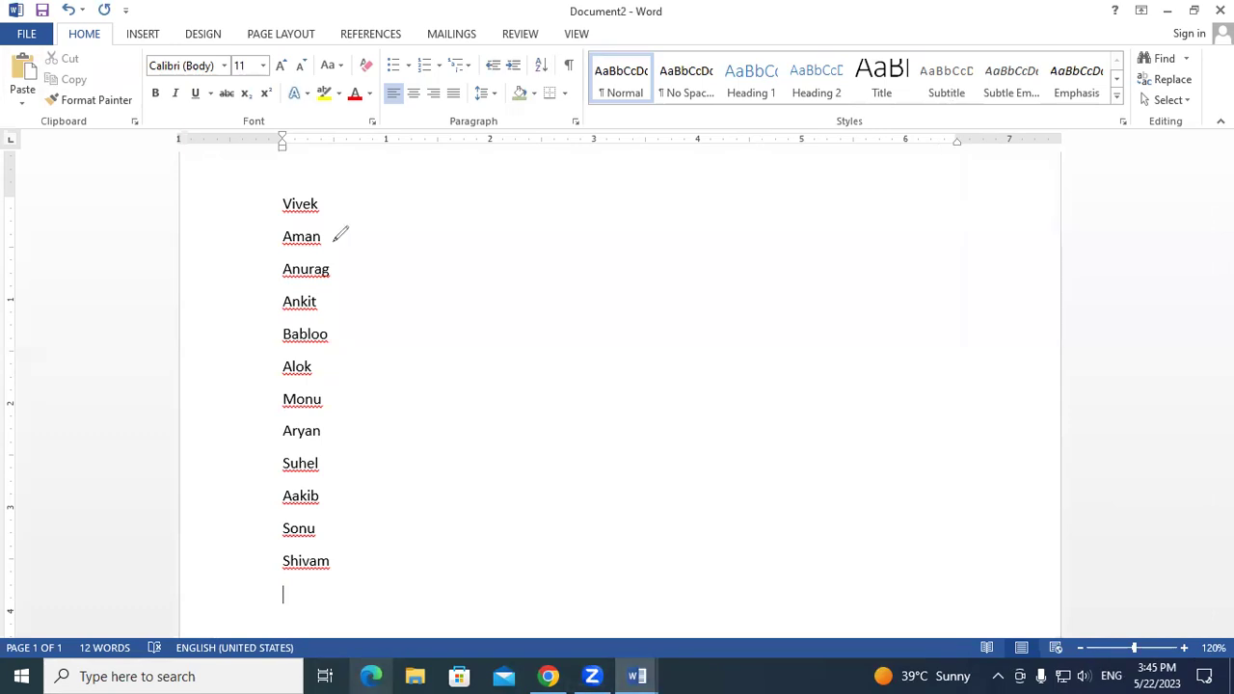
Tick Aman, Anurag, Ankit, Alok, Aryan, Aakib and Shivam in red ink.
drag(332, 240, 370, 228)
drag(355, 261, 379, 252)
drag(330, 303, 369, 291)
drag(328, 365, 371, 352)
drag(330, 425, 371, 406)
drag(327, 487, 352, 478)
drag(330, 564, 357, 530)
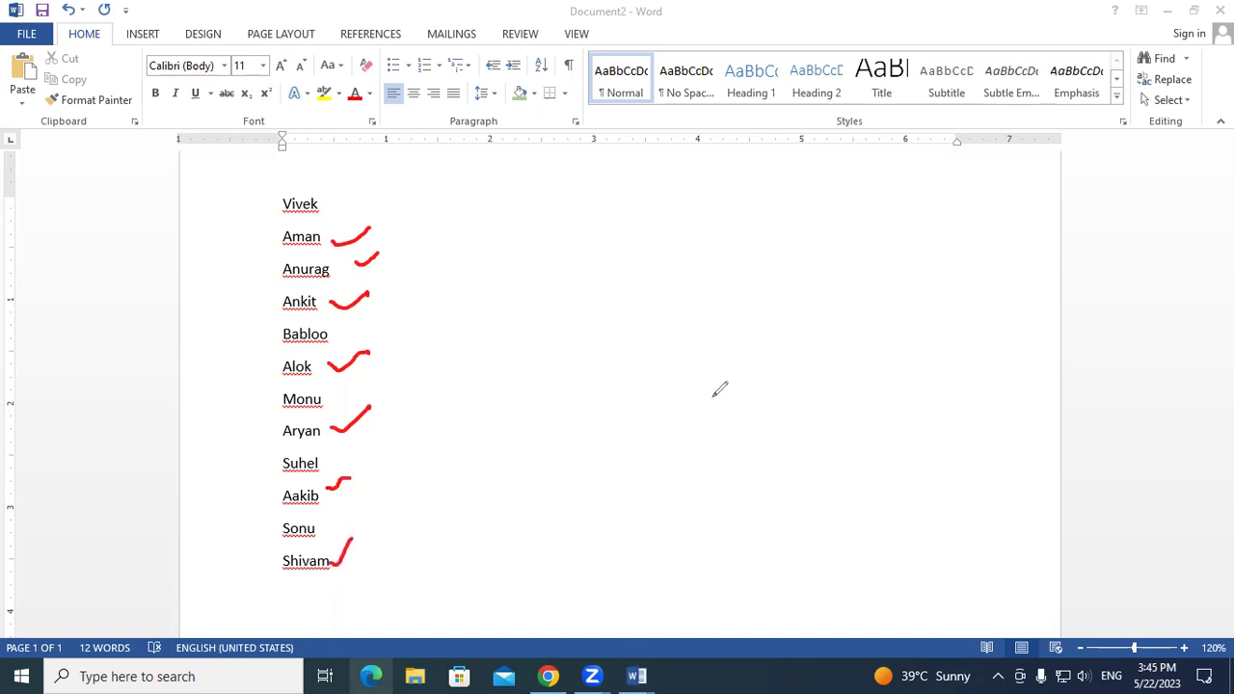
drag(331, 558, 353, 540)
Write '1x 2' near the page top and a 1 beside Aakib.
mouse_move(637, 186)
mouse_down()
mouse_move(637, 220)
mouse_move(672, 220)
mouse_up()
mouse_move(714, 176)
mouse_down()
mouse_move(743, 172)
mouse_move(758, 203)
mouse_up()
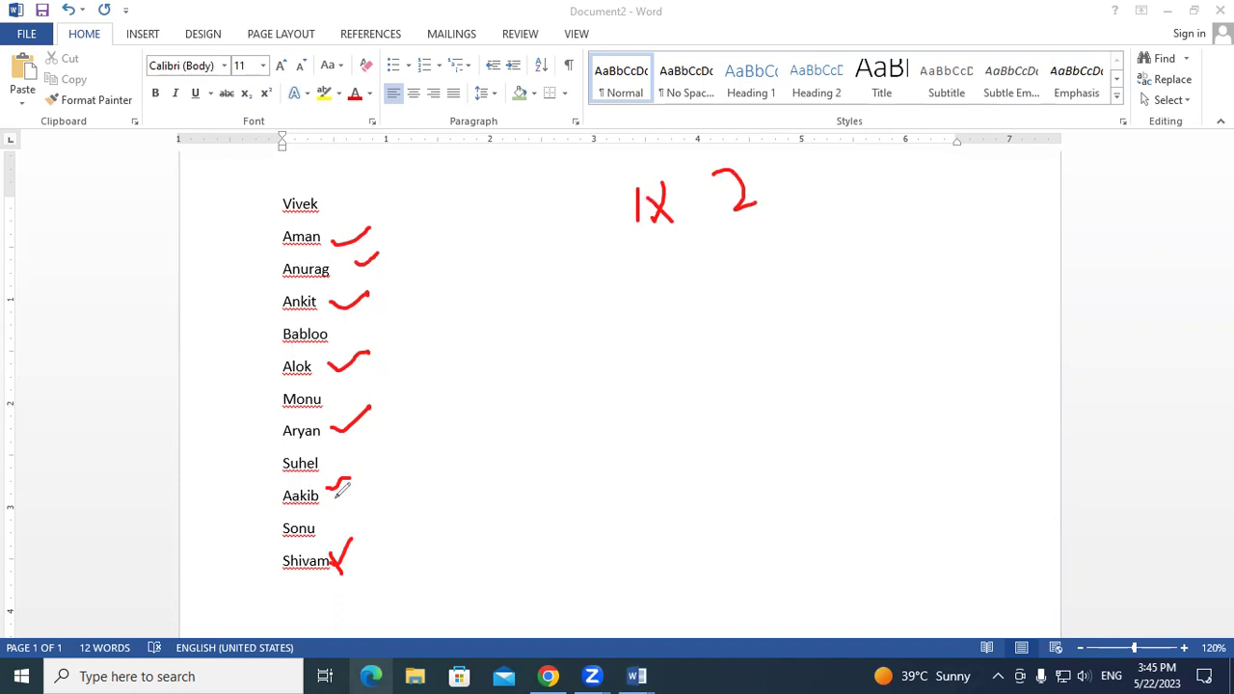
mouse_move(267, 490)
mouse_down()
mouse_move(266, 511)
mouse_move(268, 482)
mouse_up()
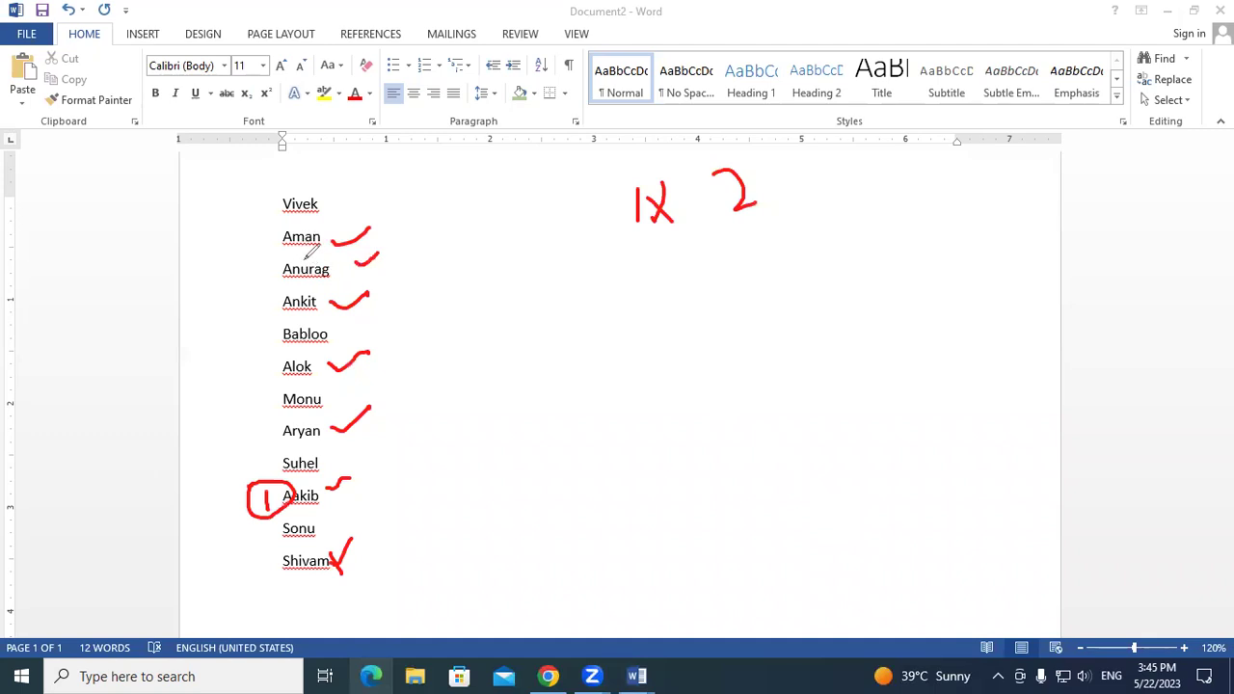
Write and revise red ranking numbers beside Aman, Ankit, Alok, Aryan and Babloo.
mouse_move(257, 234)
mouse_down()
mouse_move(274, 242)
mouse_move(276, 228)
mouse_up()
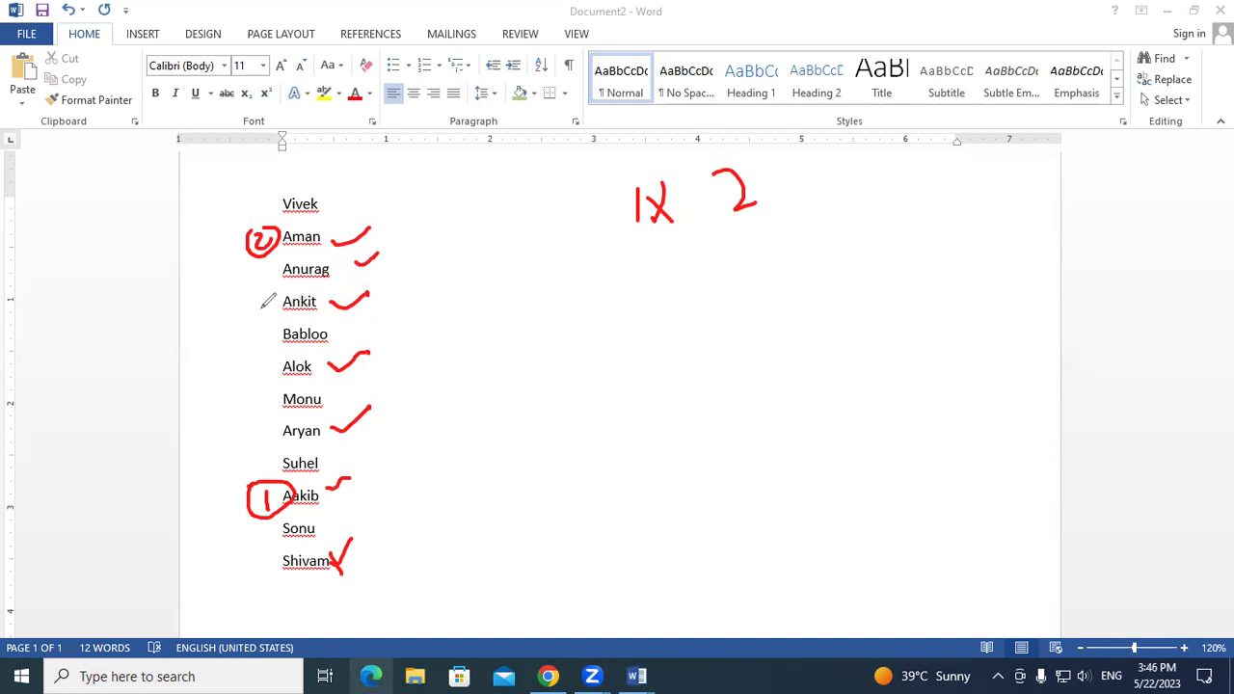
drag(257, 293, 261, 311)
drag(266, 222, 266, 243)
drag(260, 370, 278, 378)
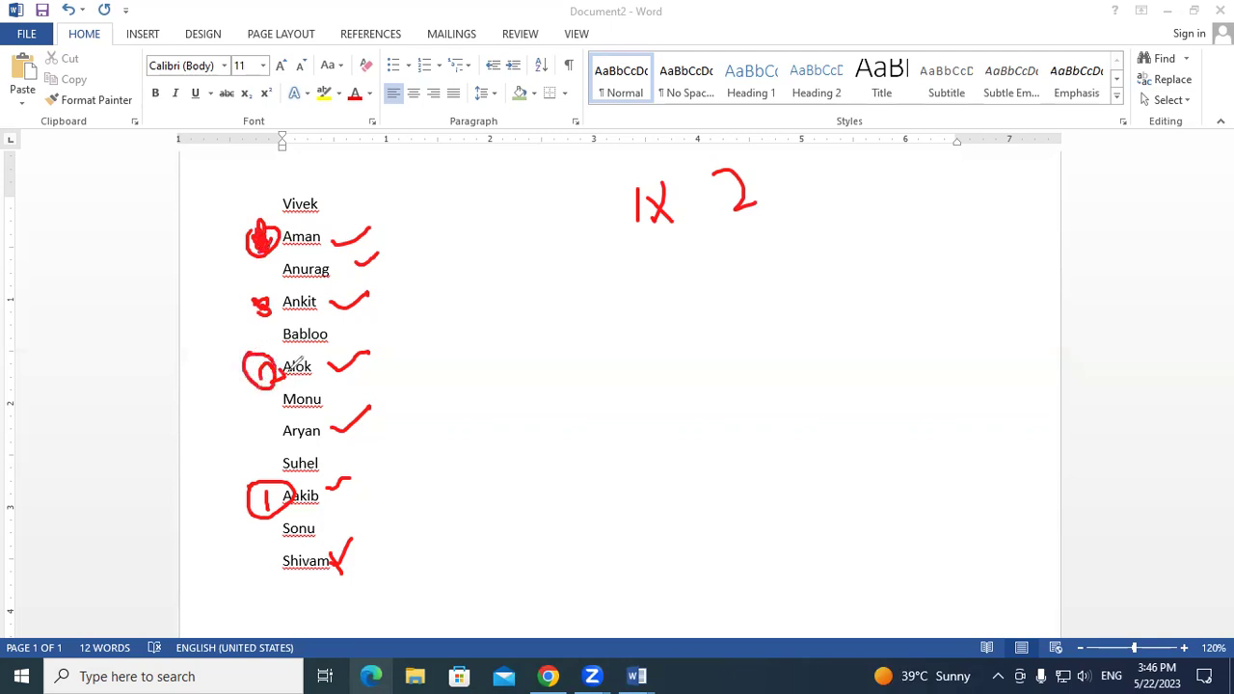
mouse_move(229, 234)
mouse_down()
mouse_move(239, 233)
mouse_move(238, 252)
mouse_move(243, 225)
mouse_up()
drag(268, 304, 252, 272)
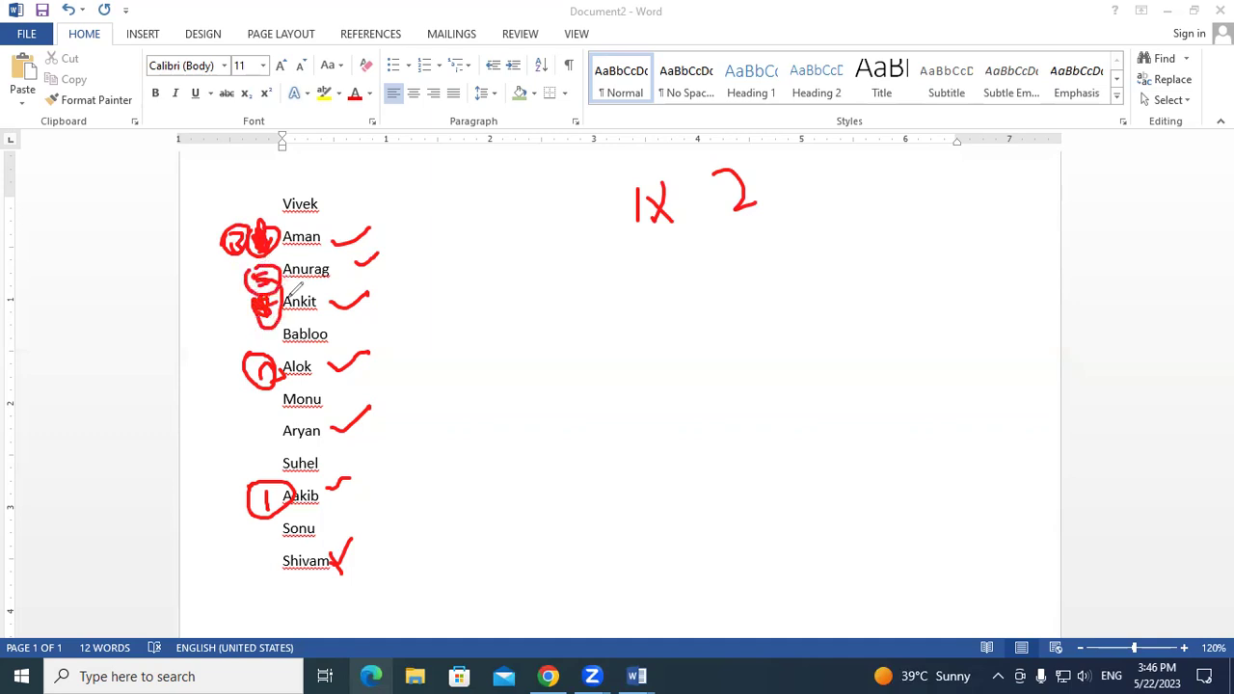
mouse_move(261, 430)
mouse_down()
mouse_move(255, 444)
mouse_move(264, 403)
mouse_up()
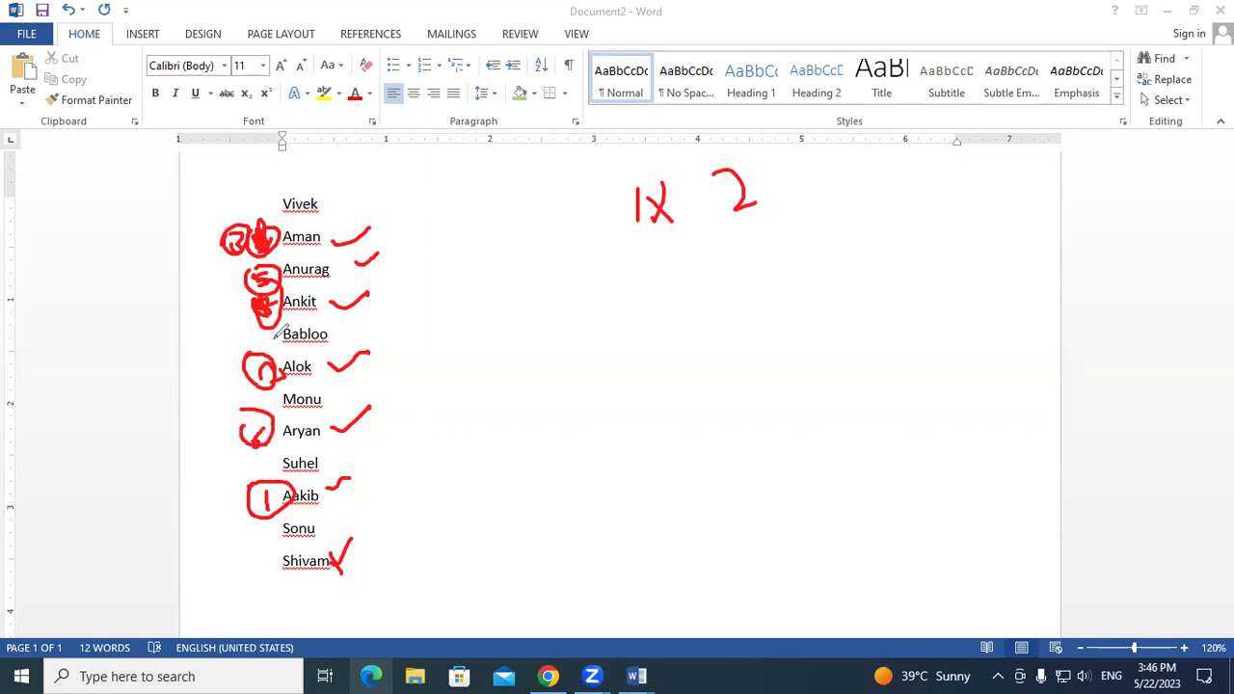
drag(262, 337, 264, 355)
Tick Shivam and Sonu on the left, extend Aryan's mark, and circle Monu and Vivek.
drag(262, 568, 291, 540)
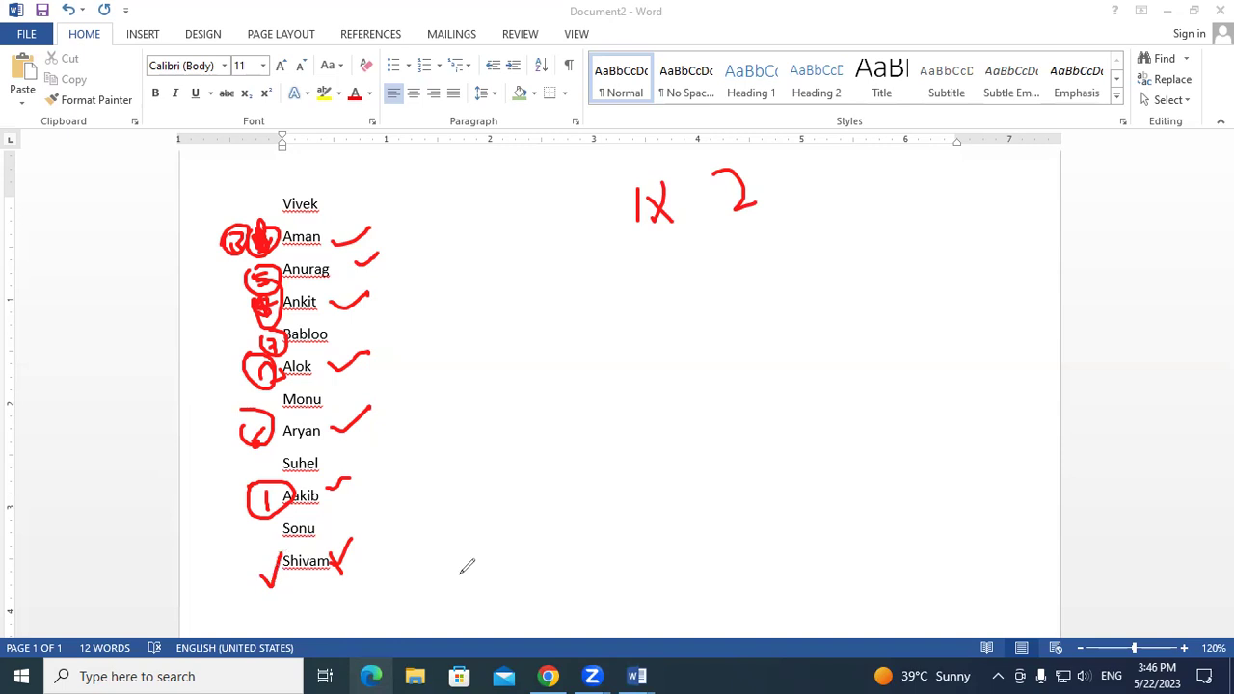
drag(263, 525, 299, 512)
drag(258, 457, 283, 436)
drag(305, 384, 301, 379)
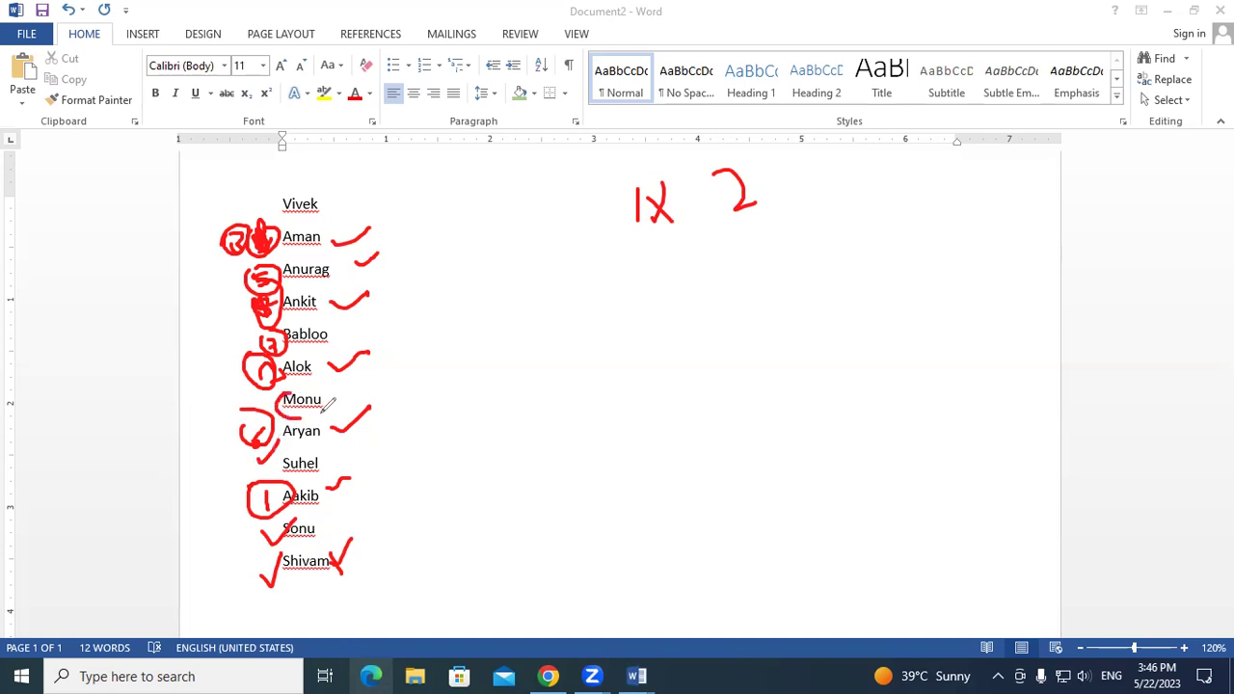
mouse_move(318, 197)
mouse_down()
mouse_move(281, 204)
mouse_move(311, 174)
mouse_up()
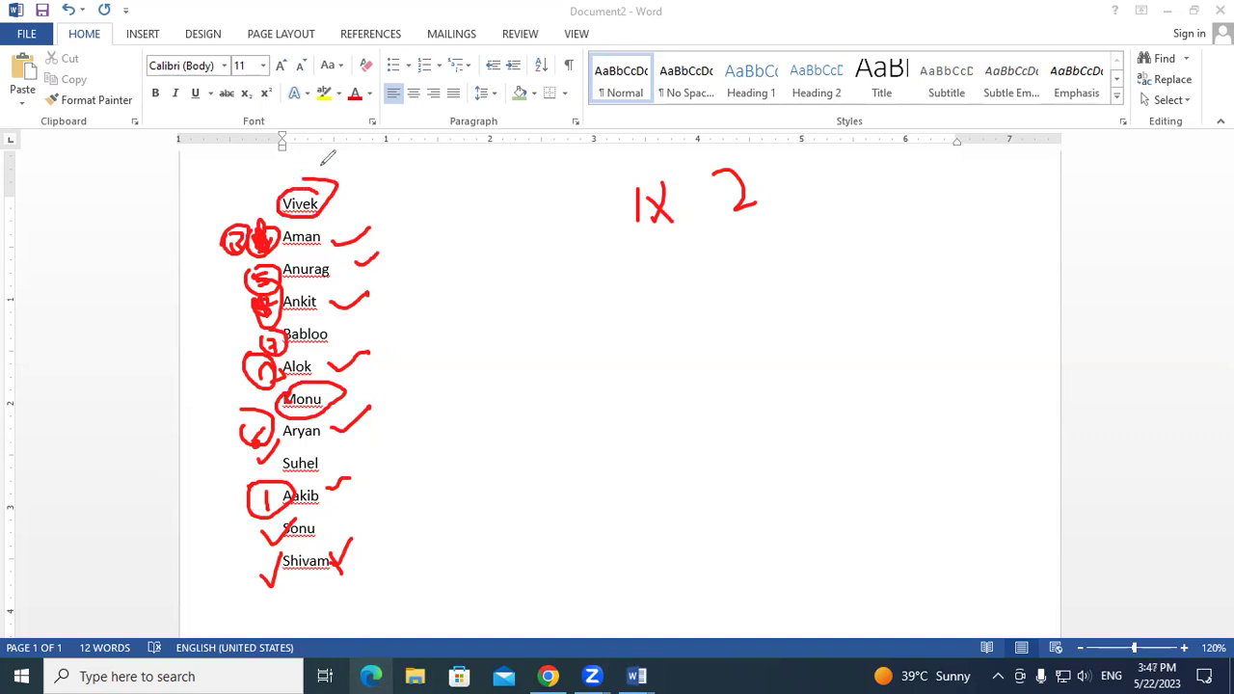
key(e)
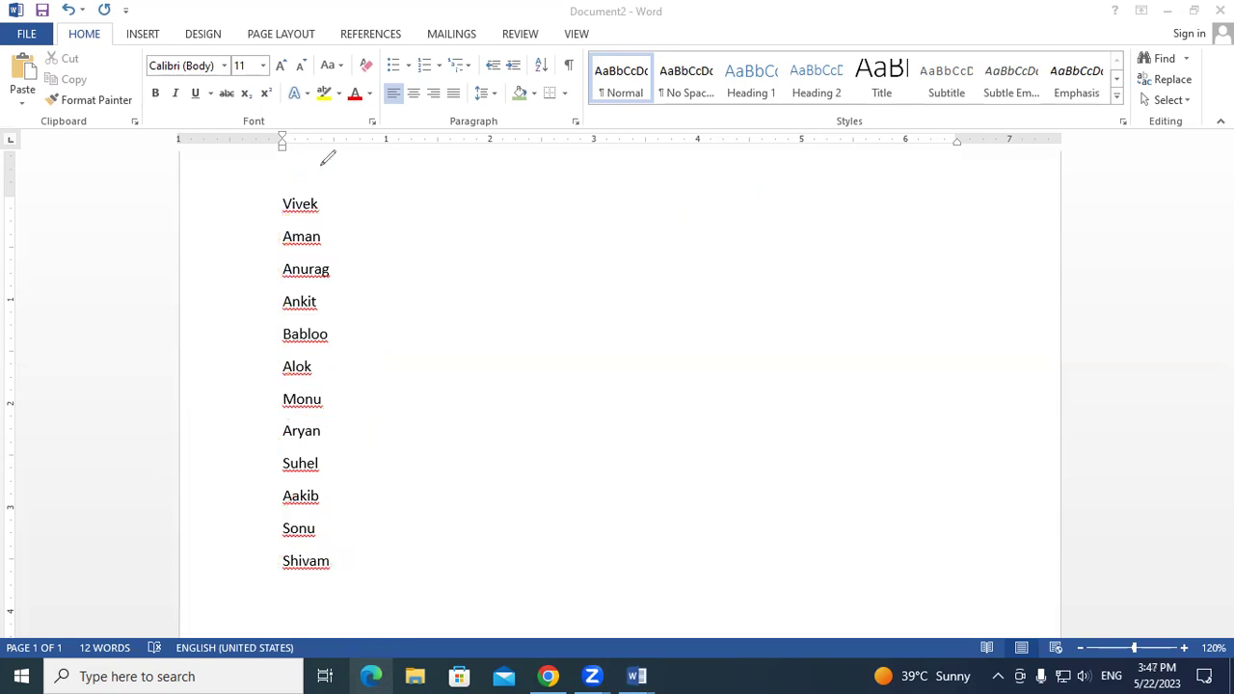
click(323, 498)
mouse_move(326, 499)
mouse_down()
mouse_move(365, 472)
mouse_move(368, 509)
mouse_move(371, 482)
mouse_up()
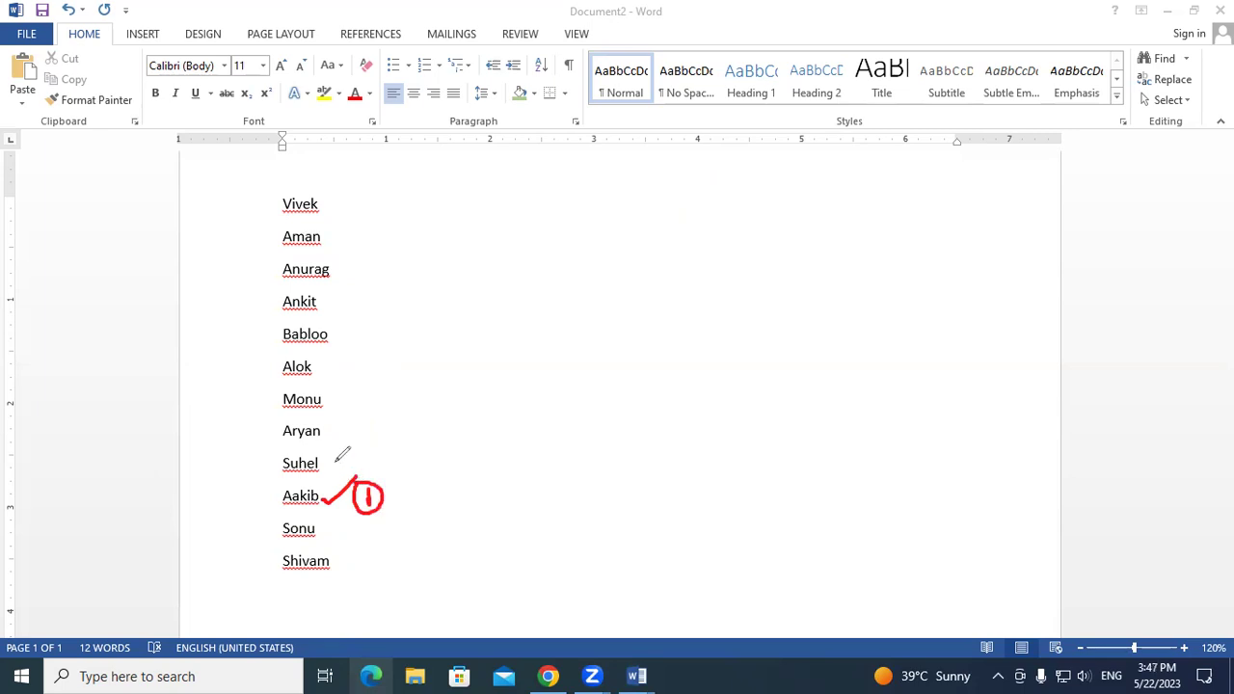
mouse_move(318, 368)
mouse_down()
mouse_move(344, 349)
mouse_move(384, 357)
mouse_move(360, 349)
mouse_up()
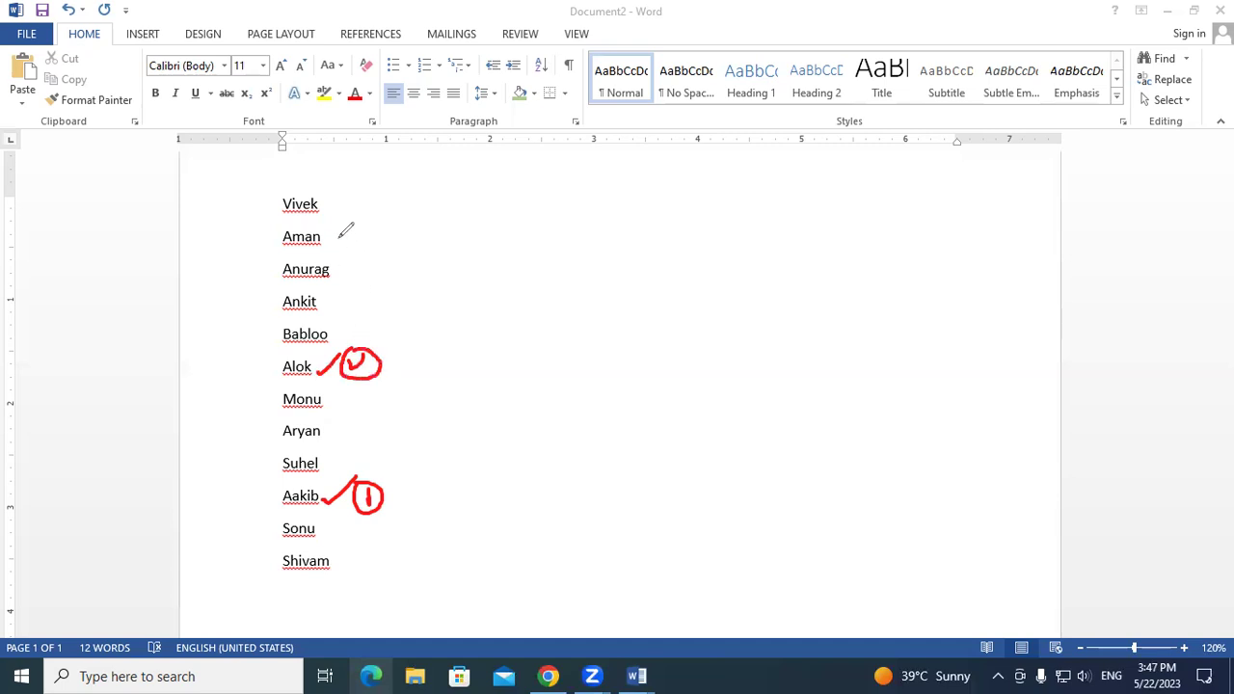
mouse_move(334, 240)
mouse_down()
mouse_move(340, 257)
mouse_move(333, 237)
mouse_up()
mouse_move(338, 301)
mouse_down()
mouse_move(380, 268)
mouse_move(372, 253)
mouse_up()
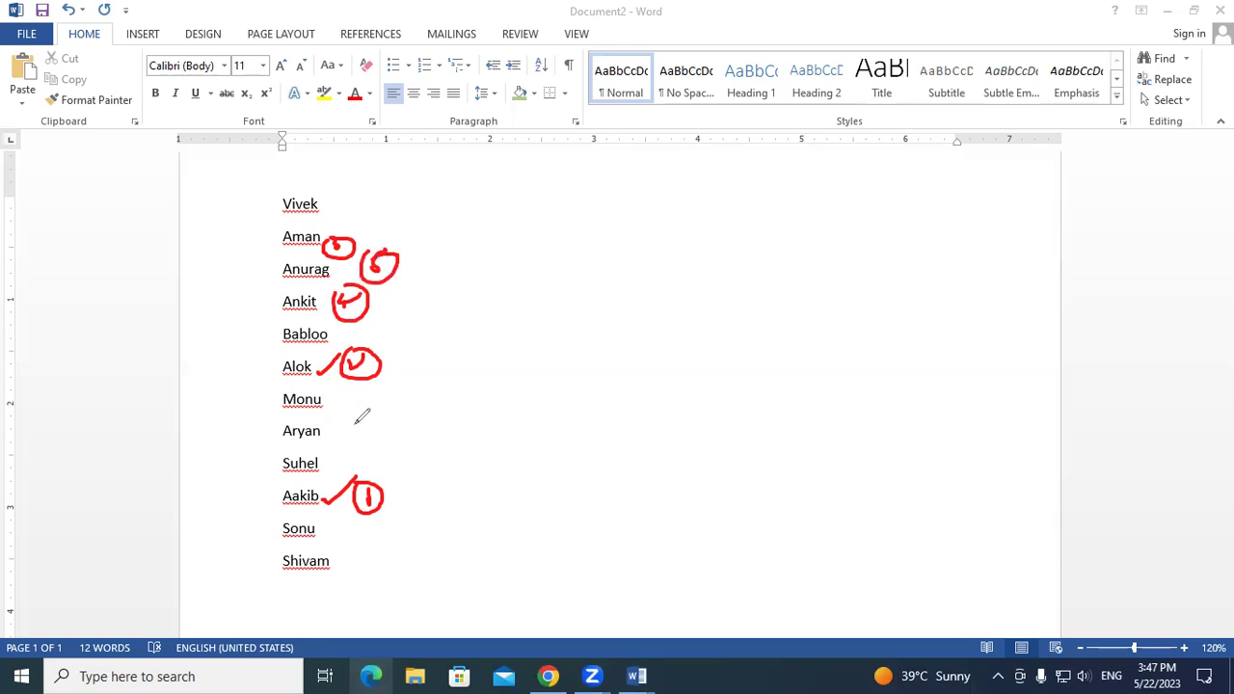
mouse_move(354, 424)
mouse_down()
mouse_move(349, 436)
mouse_move(351, 417)
mouse_move(334, 424)
mouse_up()
mouse_move(372, 316)
mouse_down()
mouse_move(367, 334)
mouse_move(370, 320)
mouse_up()
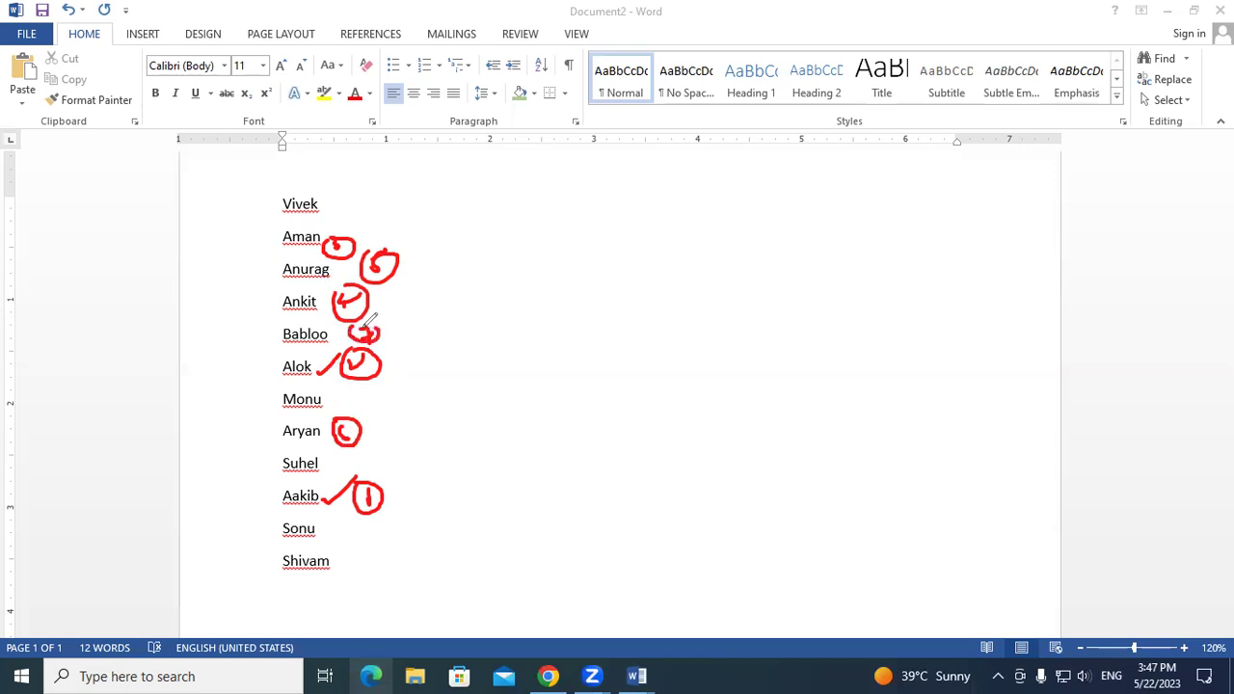
drag(342, 392, 348, 393)
drag(339, 558, 333, 540)
mouse_move(328, 459)
mouse_down()
mouse_move(336, 473)
mouse_move(345, 459)
mouse_up()
mouse_move(339, 197)
mouse_down()
mouse_move(339, 214)
mouse_move(365, 181)
mouse_up()
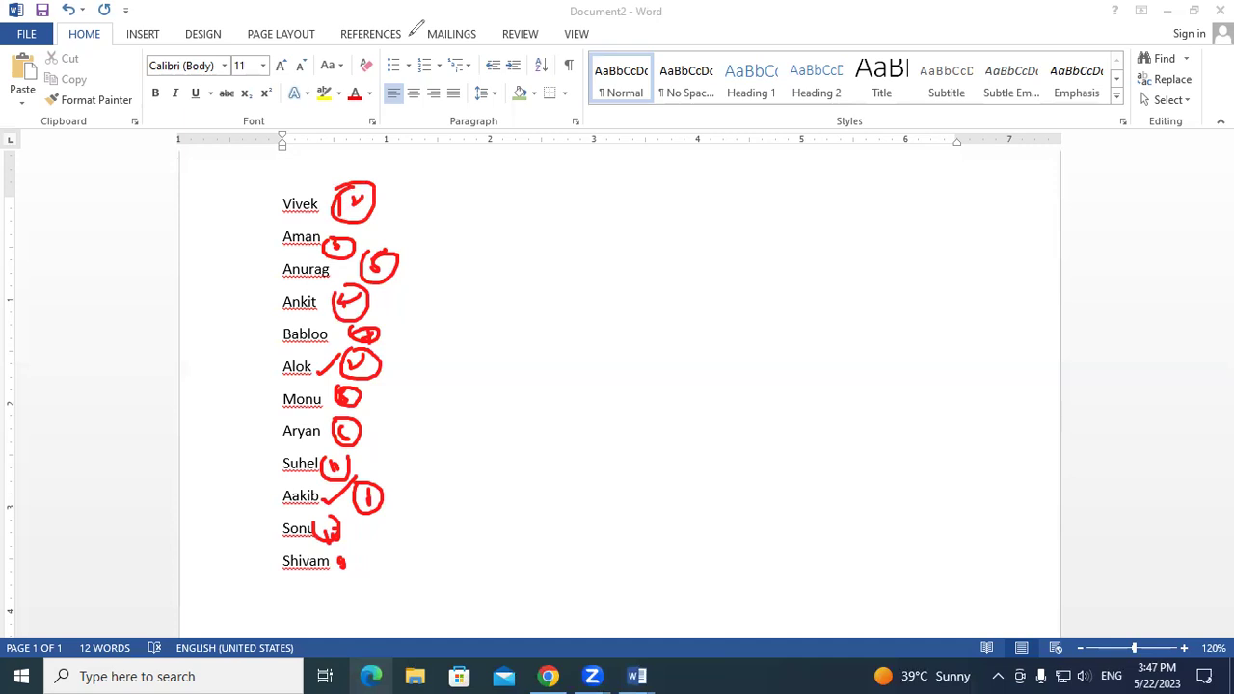
key(e)
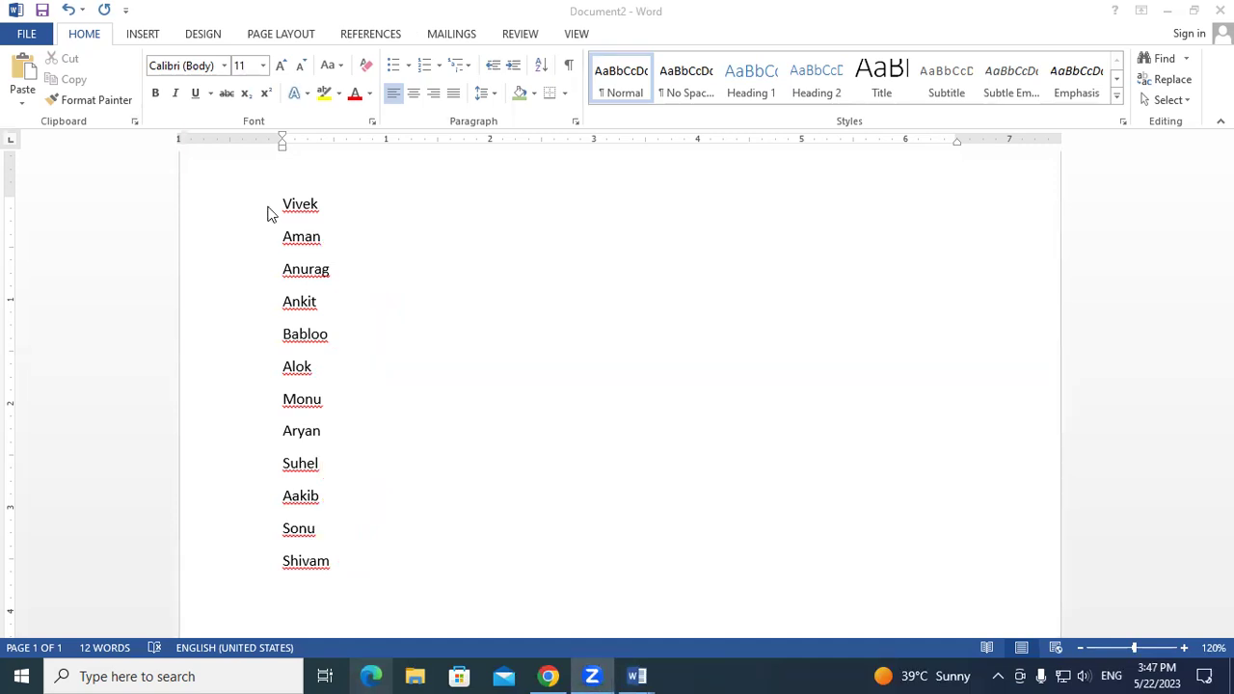
Select all twelve names and open Sort Text, set to sort paragraphs as text ascending.
mouse_move(280, 193)
mouse_down()
mouse_move(304, 436)
mouse_move(345, 563)
mouse_up()
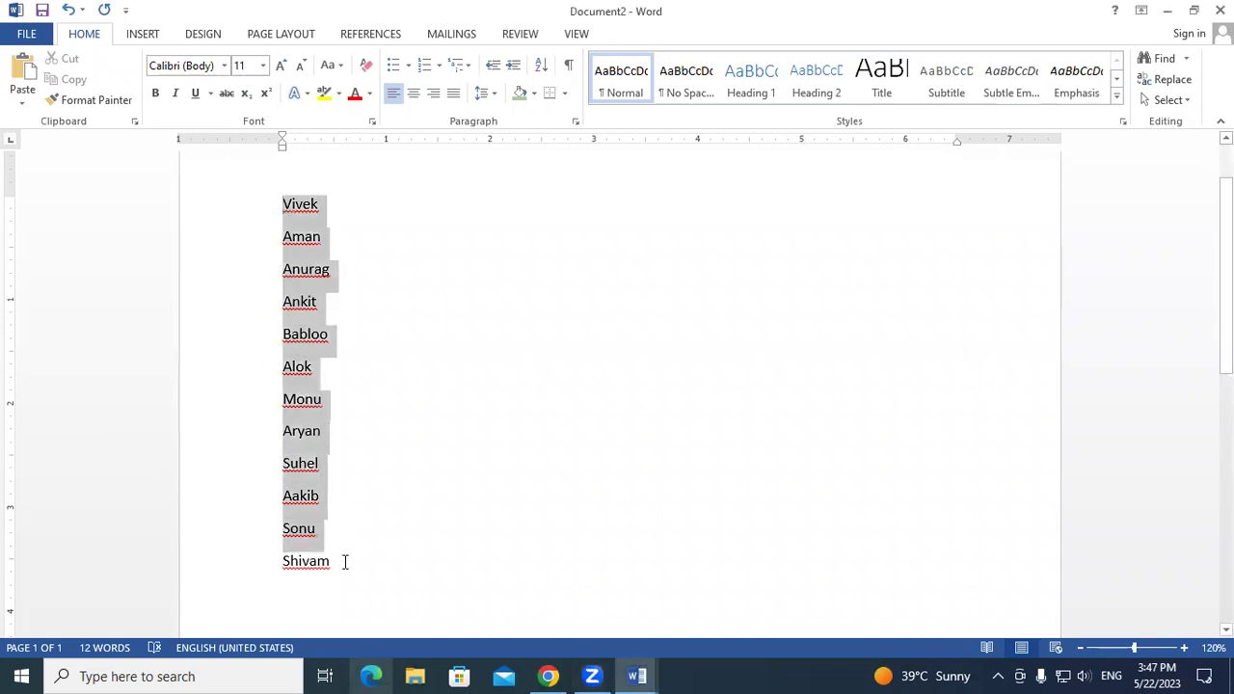
click(541, 66)
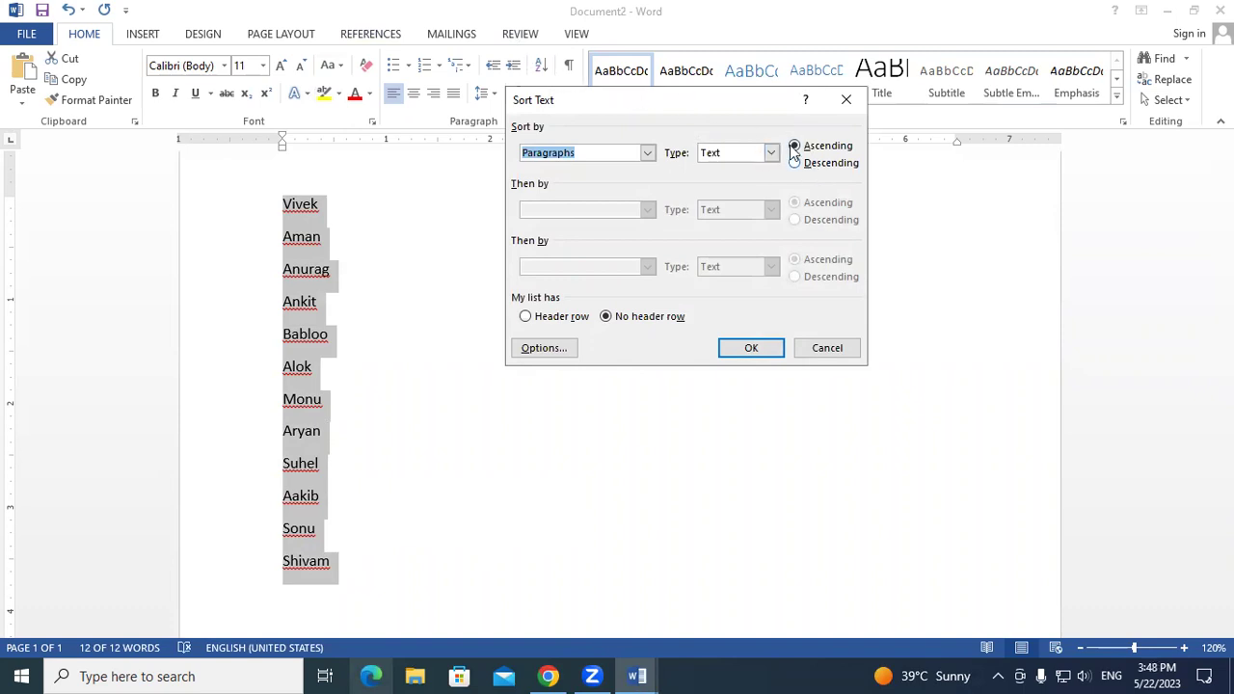
Apply the A-to-Z sort, then re-sort the twelve names descending, Vivek down to Aakib.
click(749, 348)
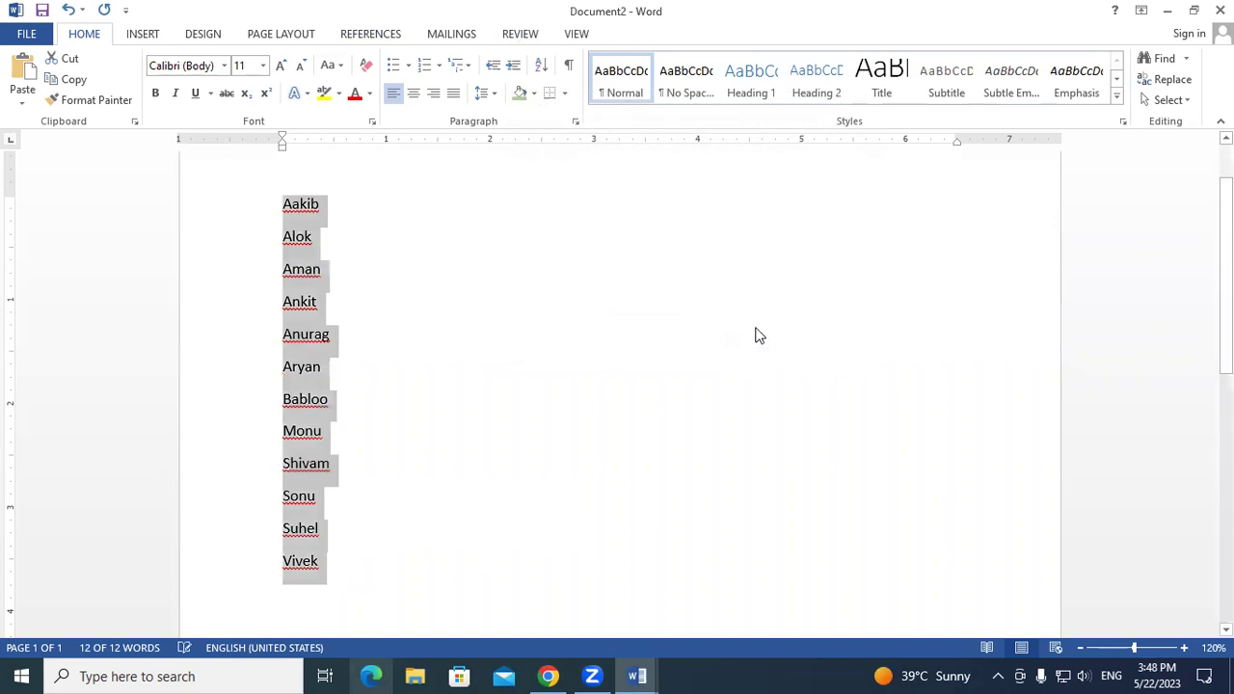
click(807, 295)
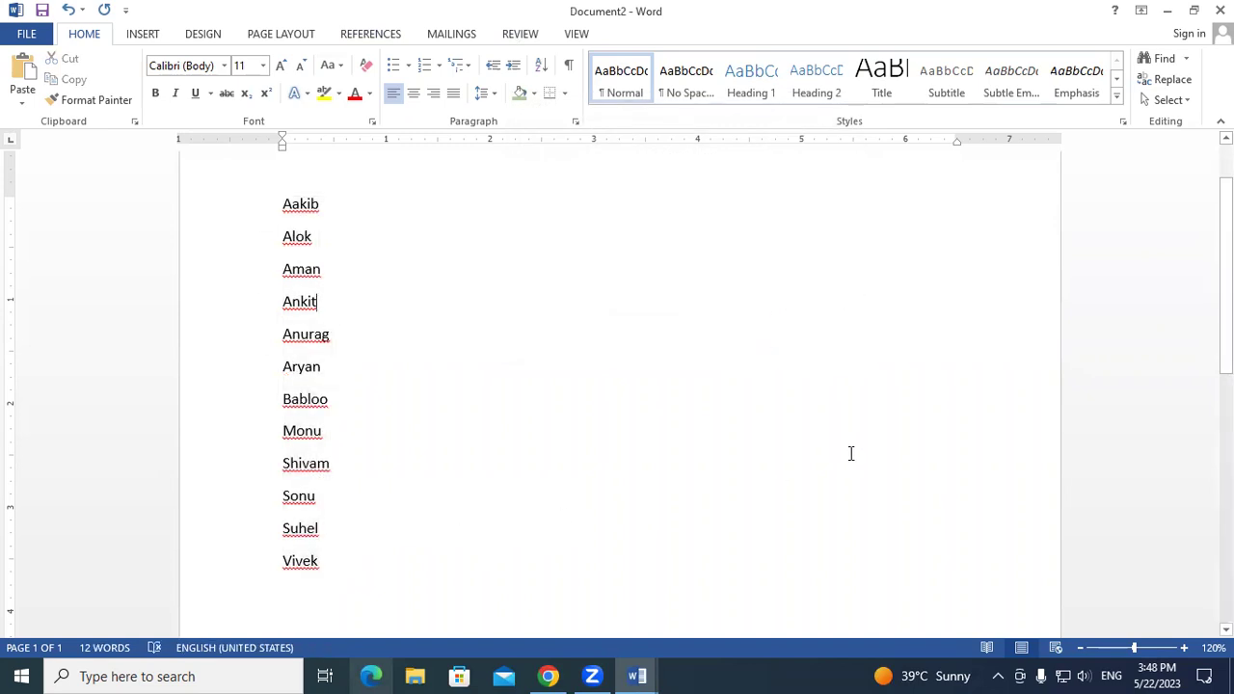
drag(326, 577, 261, 197)
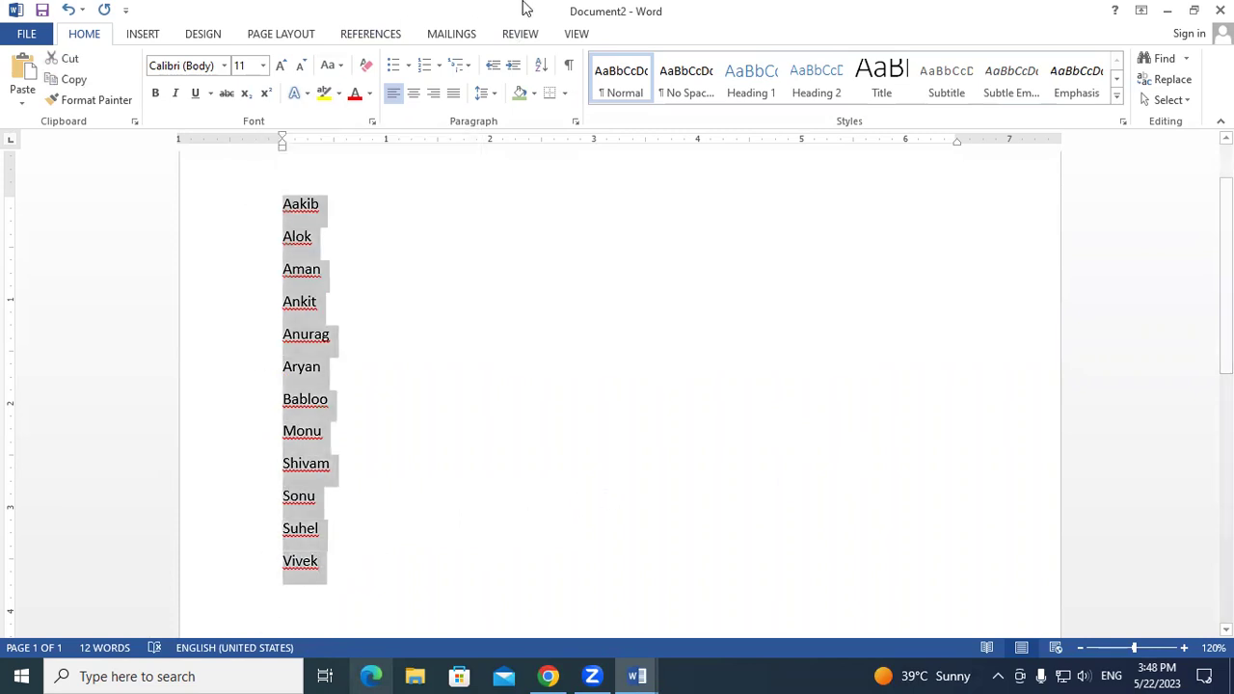
click(543, 65)
click(797, 166)
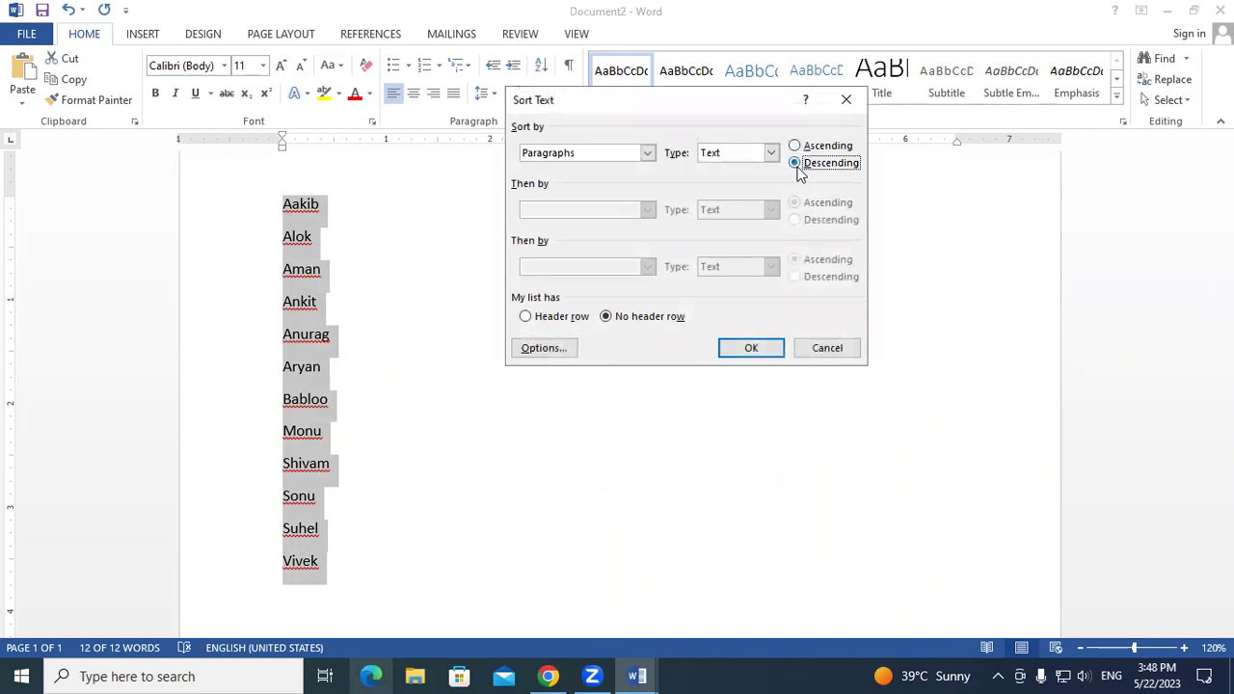
click(751, 349)
click(766, 336)
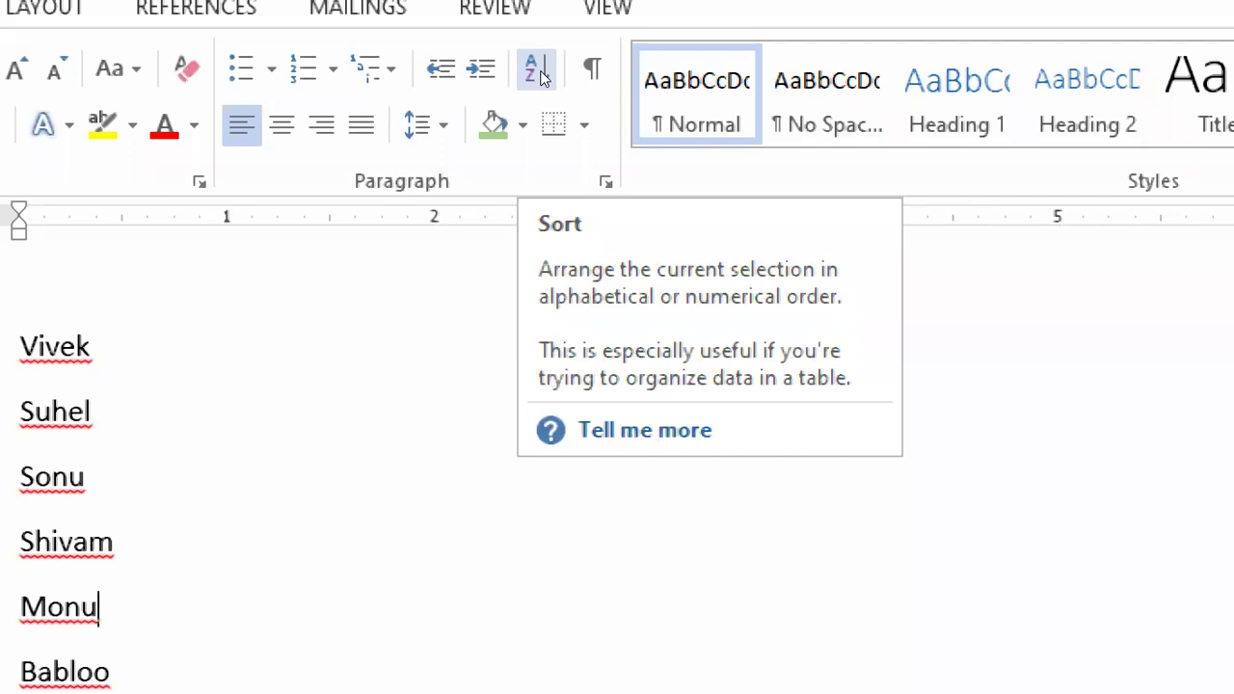
click(539, 70)
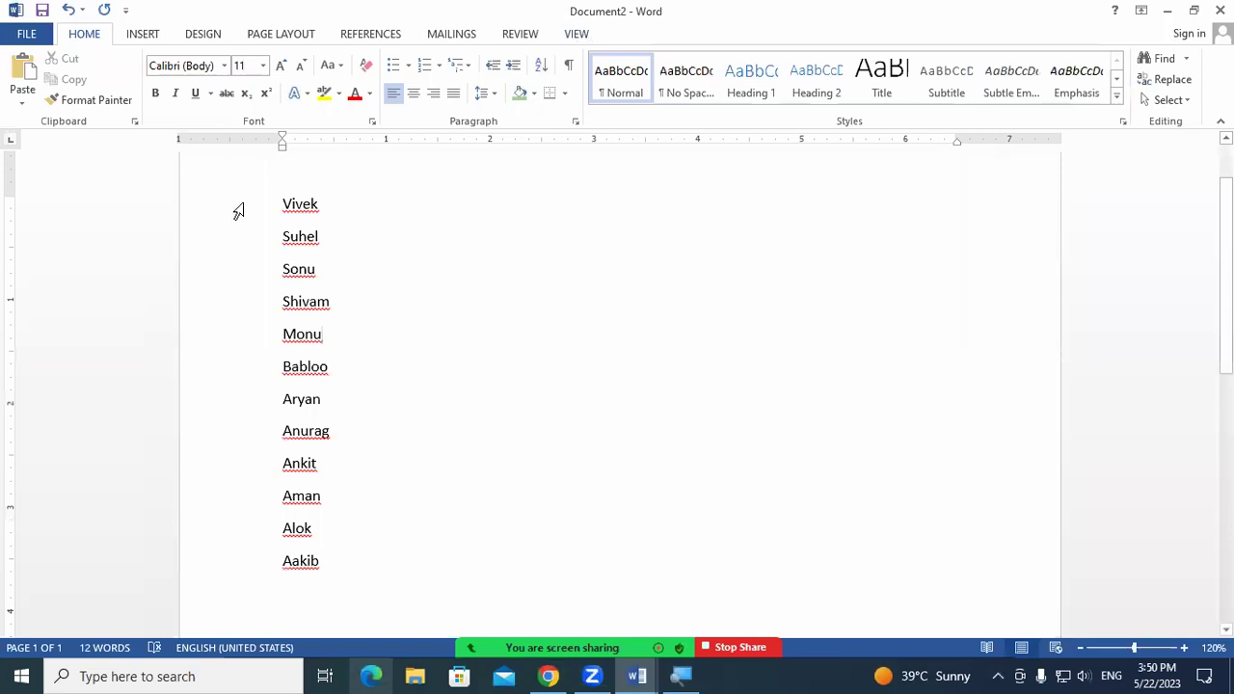
Select all twelve names and delete them, leaving Document2 at 0 words.
drag(266, 205, 390, 598)
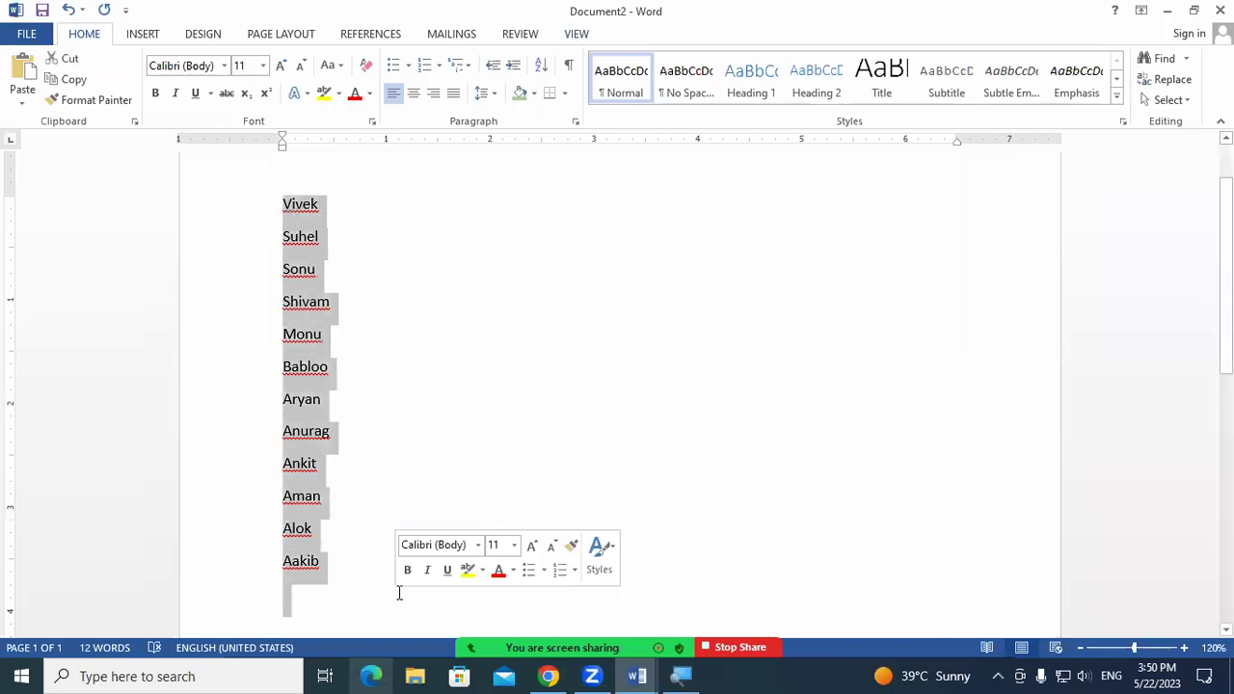
key(Delete)
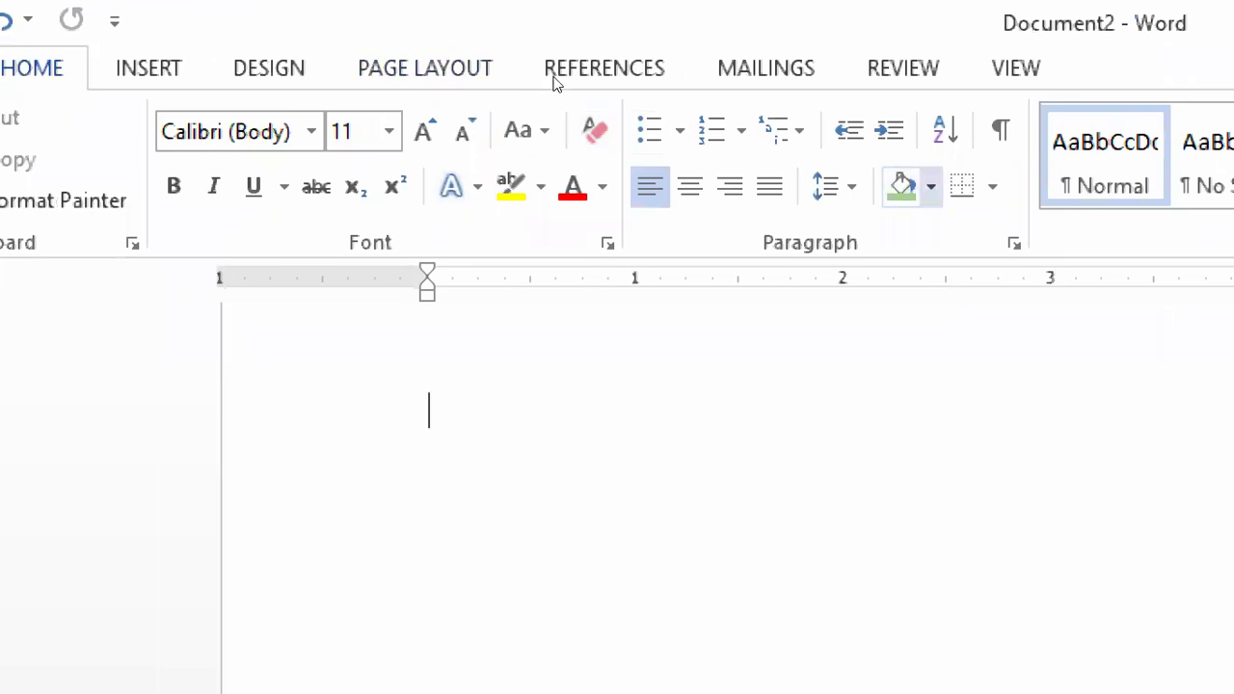
key(ctrl+shift+8)
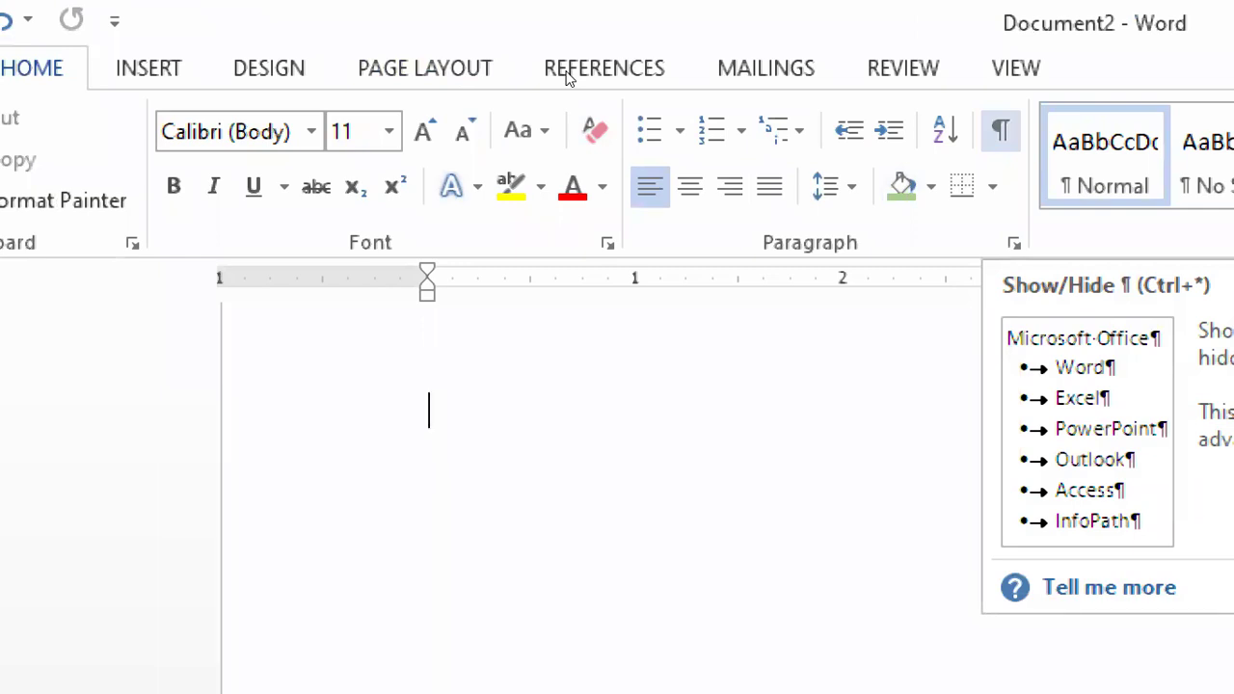
key(ctrl+shift+8)
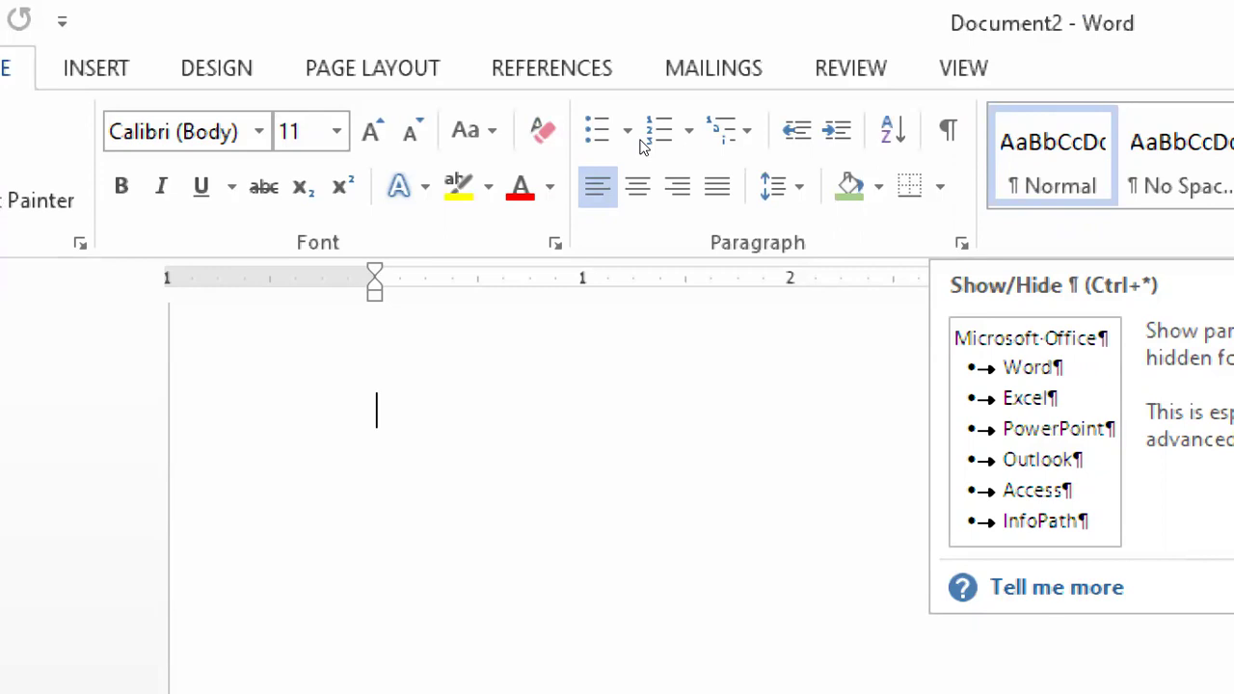
key(ctrl+shift+8)
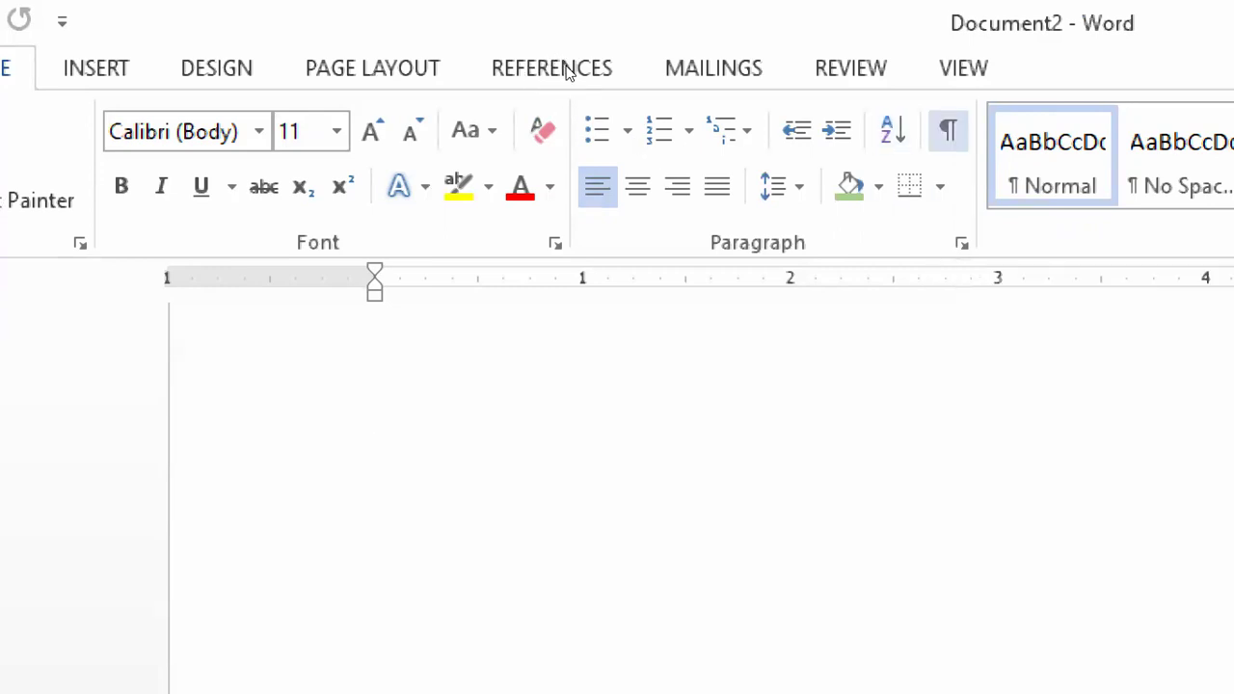
key(ctrl+shift+8)
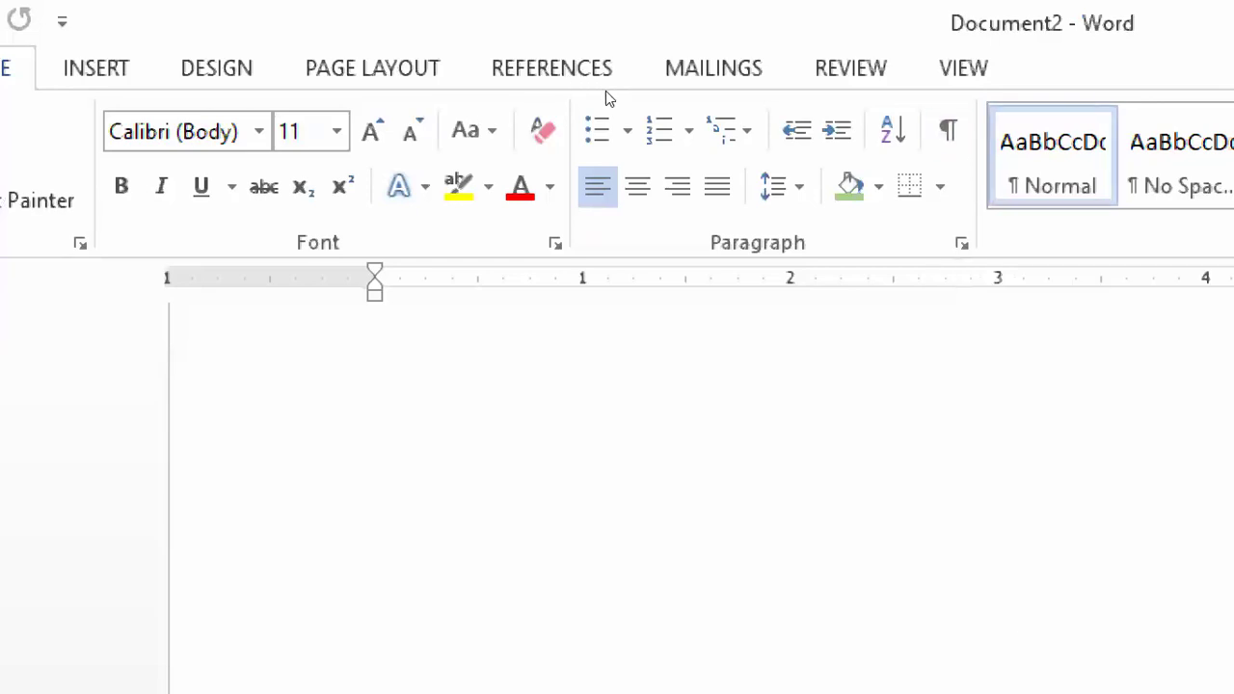
key(ctrl+shift+8)
key(ctrl+shift+8)
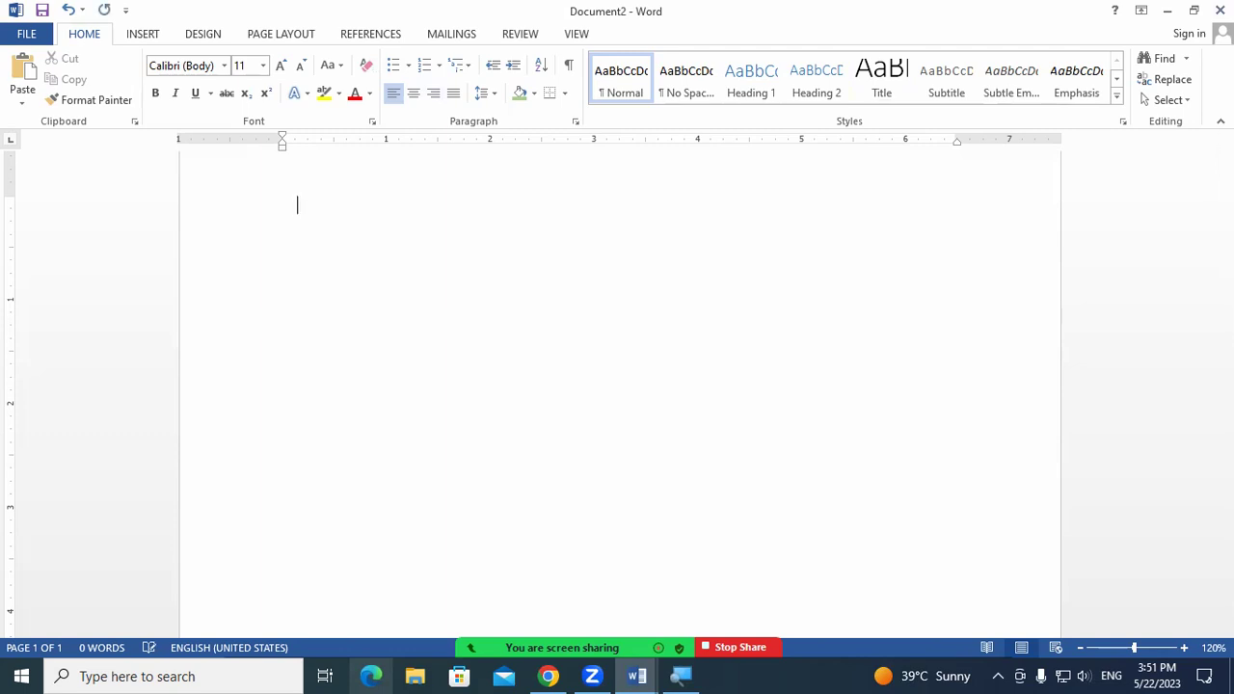
Add empty paragraphs and tab spacing to the blank page, then show formatting marks.
key(Return)
key(Return)
key(Tab)
key(Tab)
key(Tab)
key(Return)
key(Return)
key(Return)
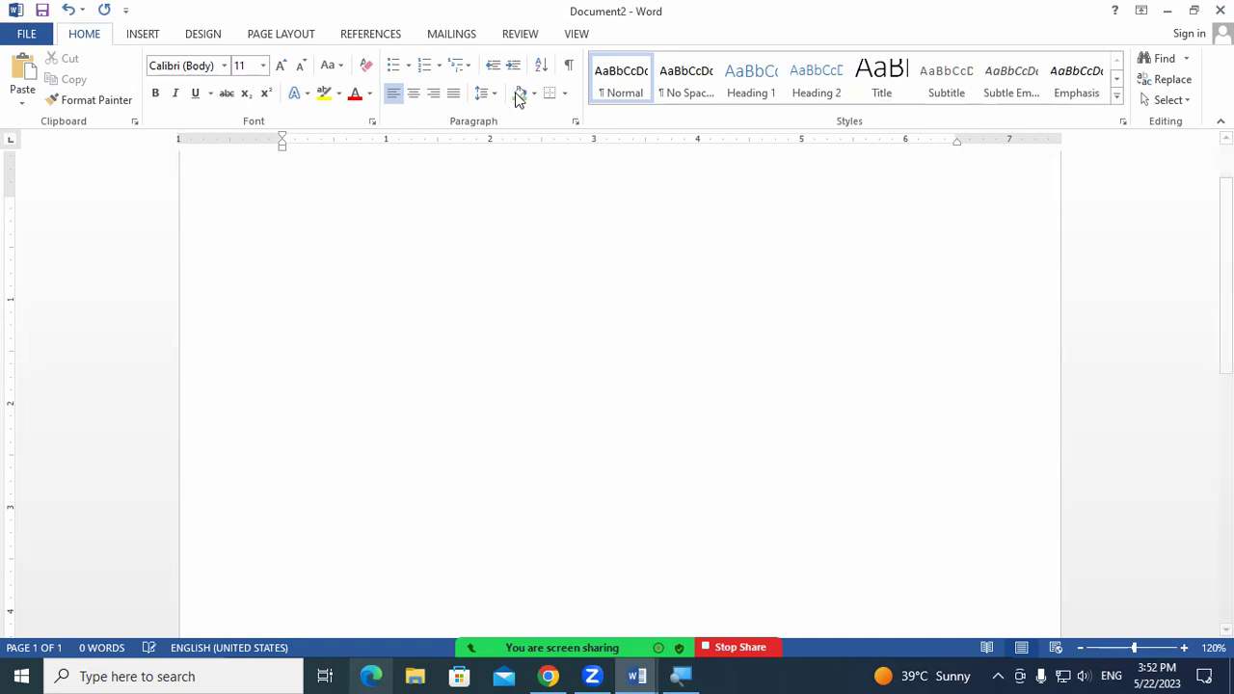
click(568, 65)
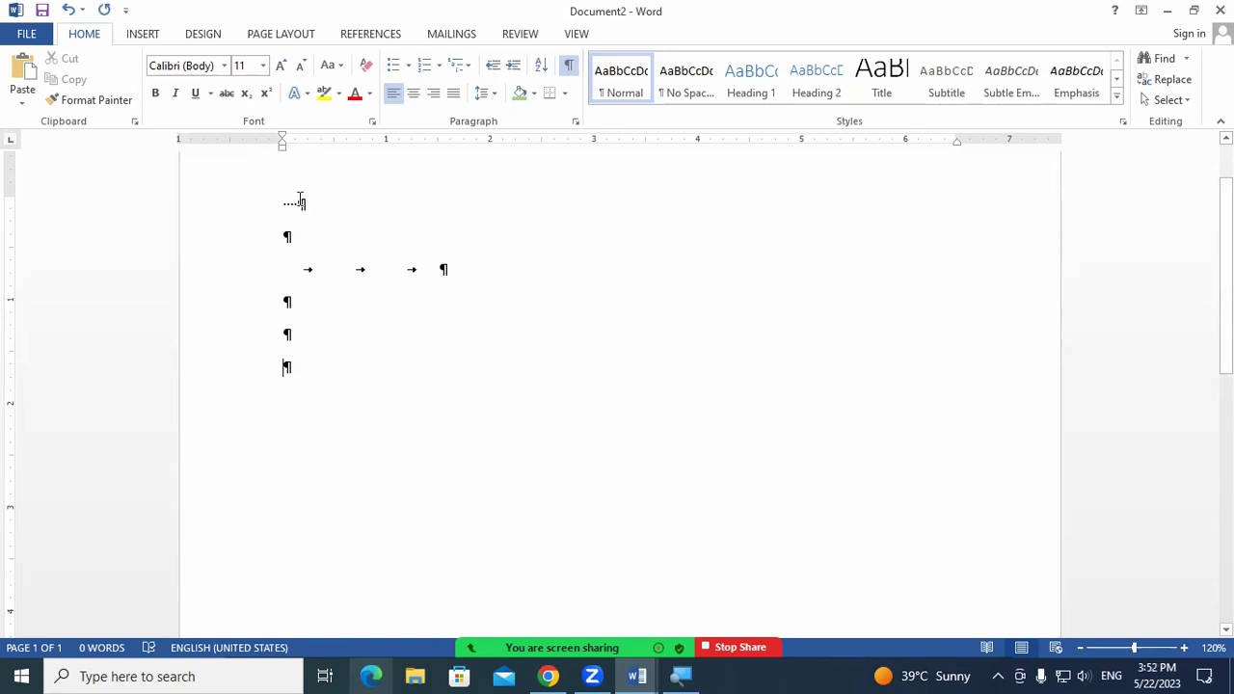
Zoom to 130%, select then deselect the marked lines, and switch to Document1.
click(1184, 648)
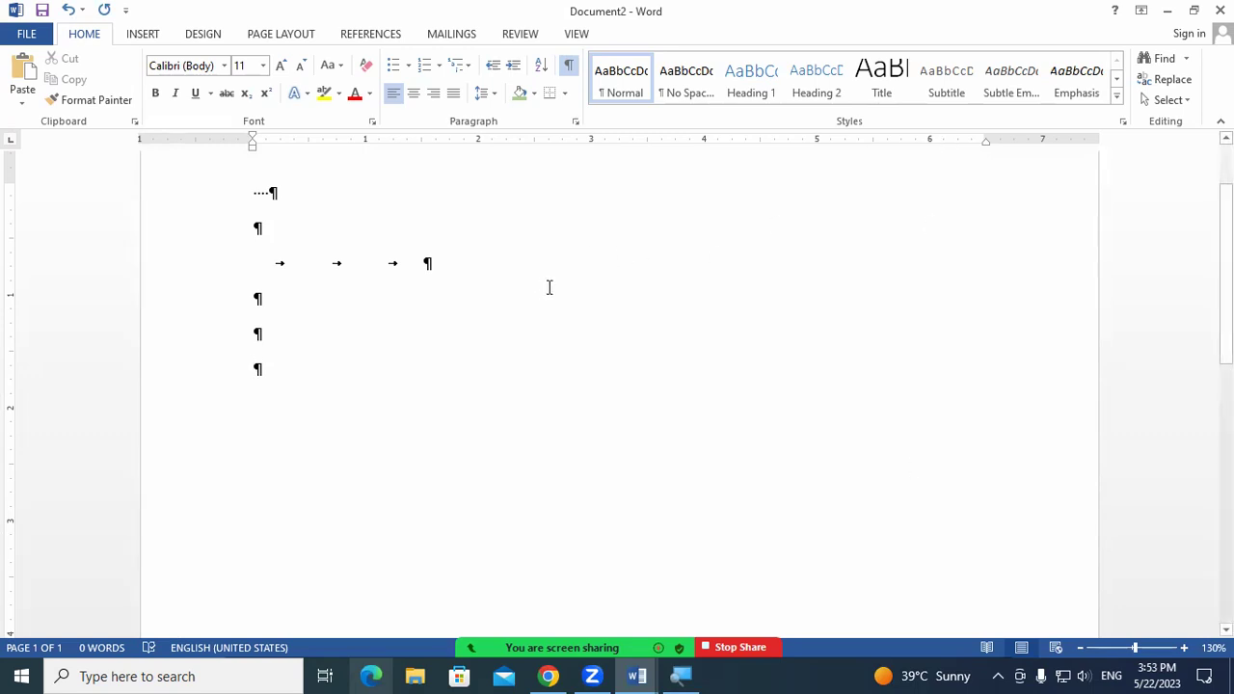
drag(425, 264, 260, 185)
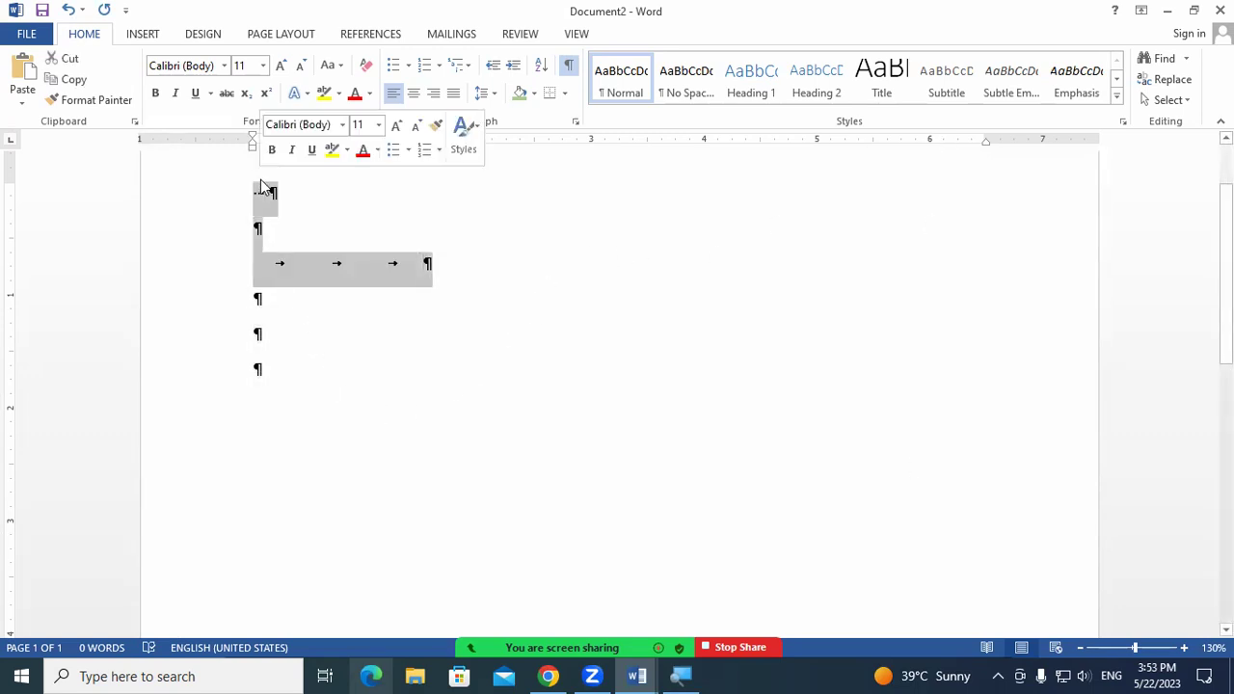
click(467, 385)
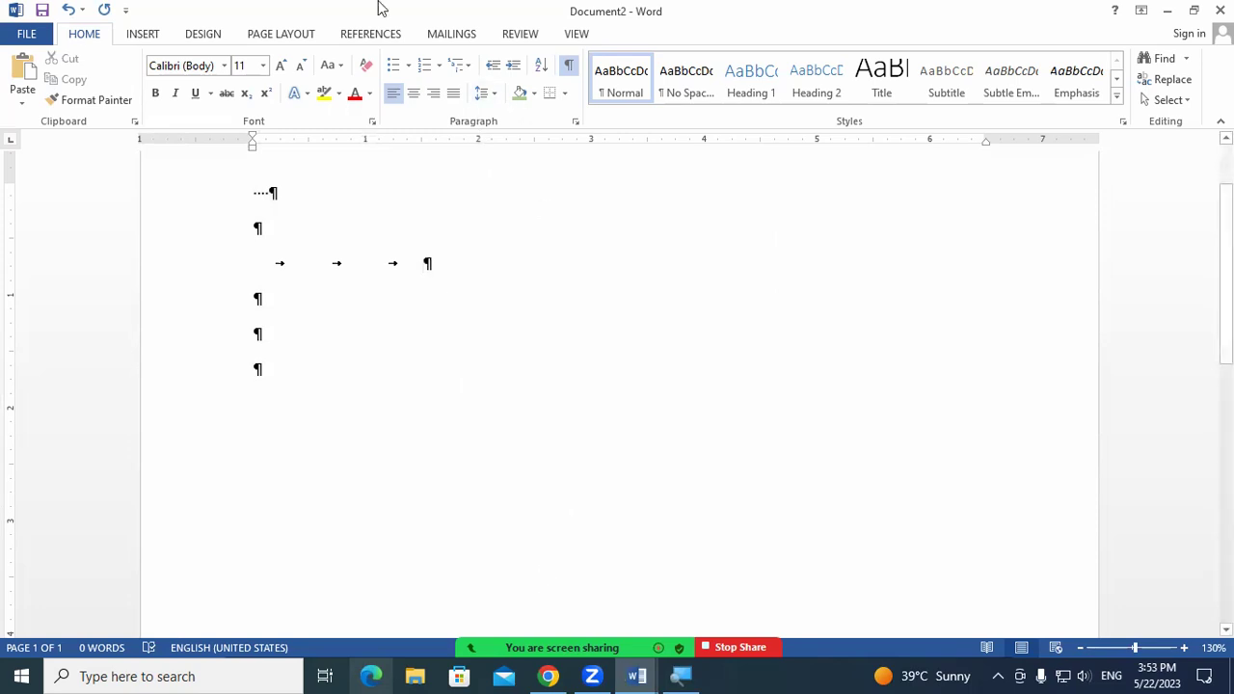
key(alt+Tab)
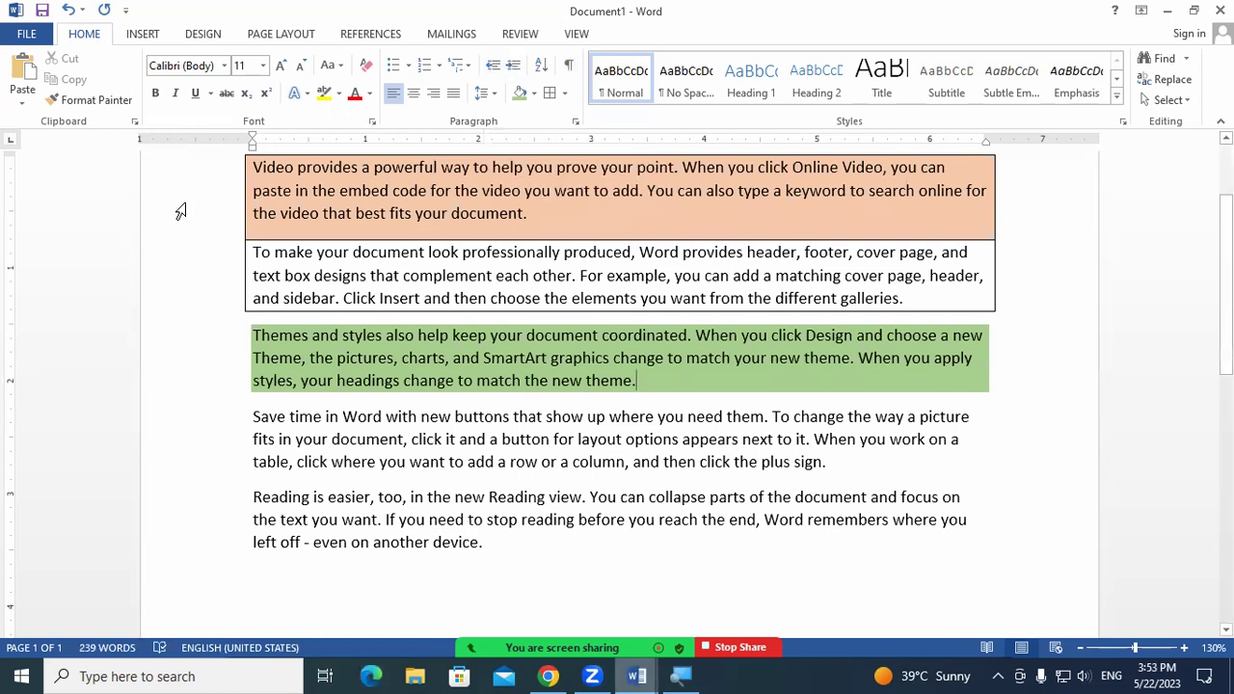
drag(231, 164, 528, 220)
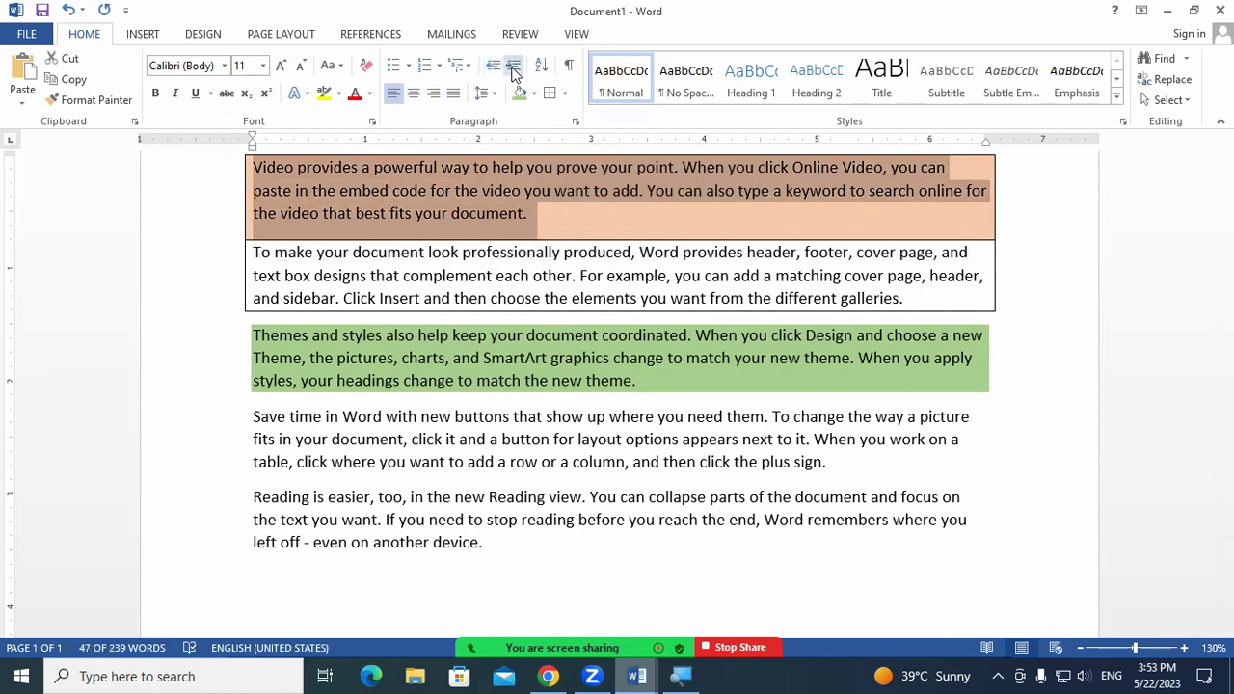
click(514, 73)
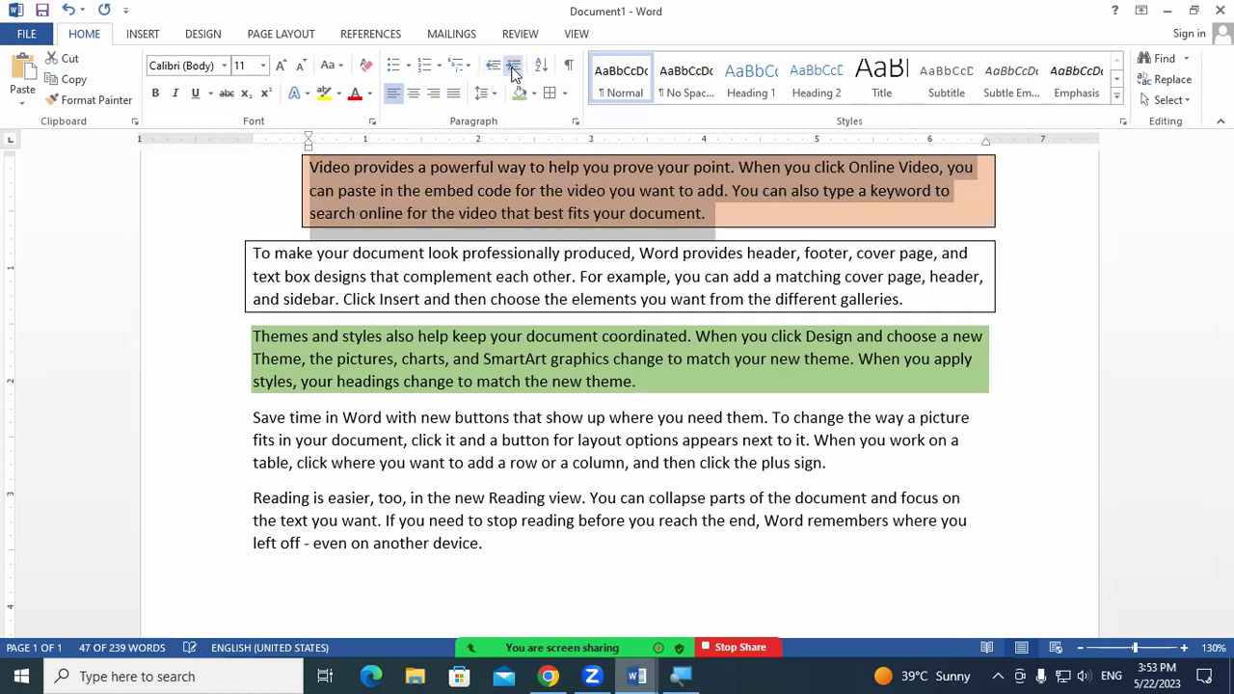
click(514, 74)
click(514, 73)
click(514, 73)
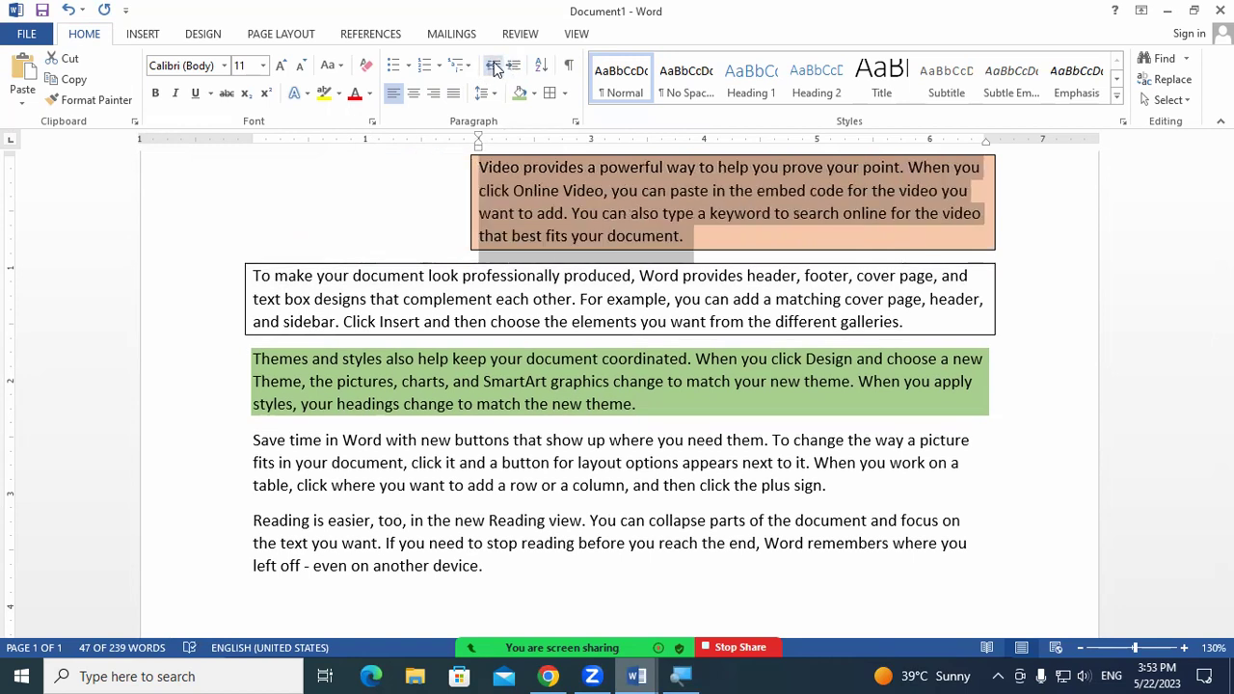
click(492, 66)
click(492, 65)
click(492, 66)
click(491, 66)
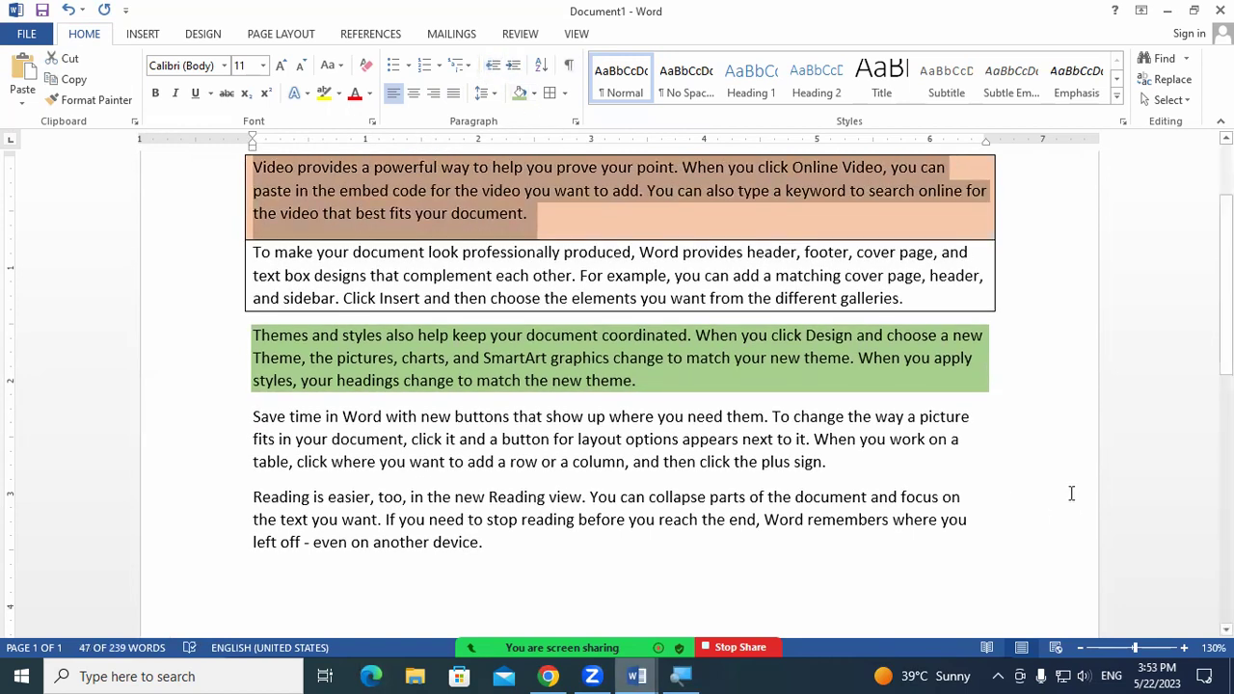